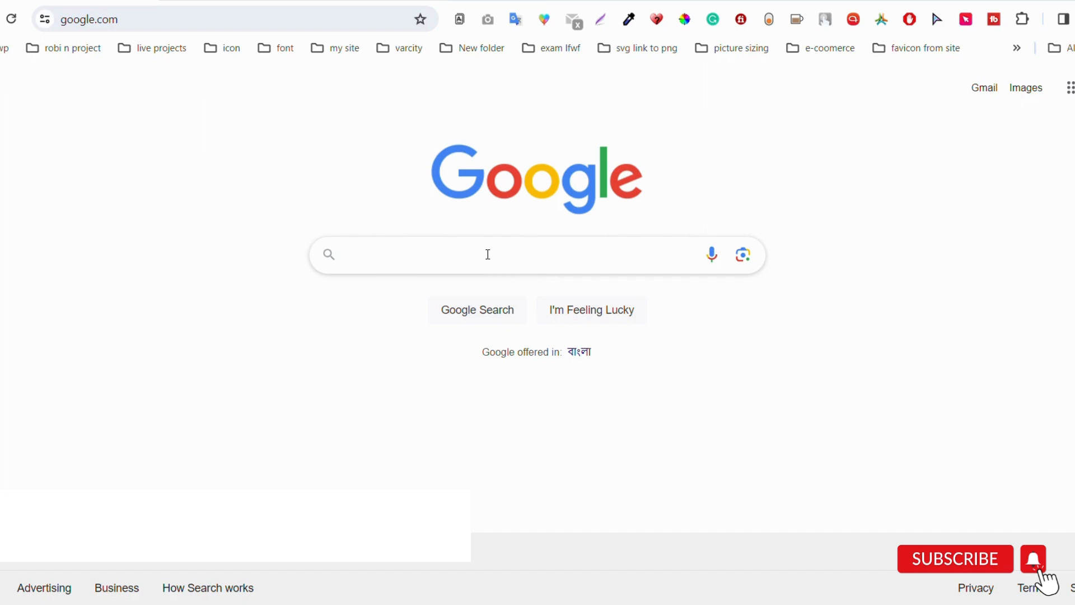
- Search Google for "bg remover" and open the remove.bg website from the results
left_click(488, 254)
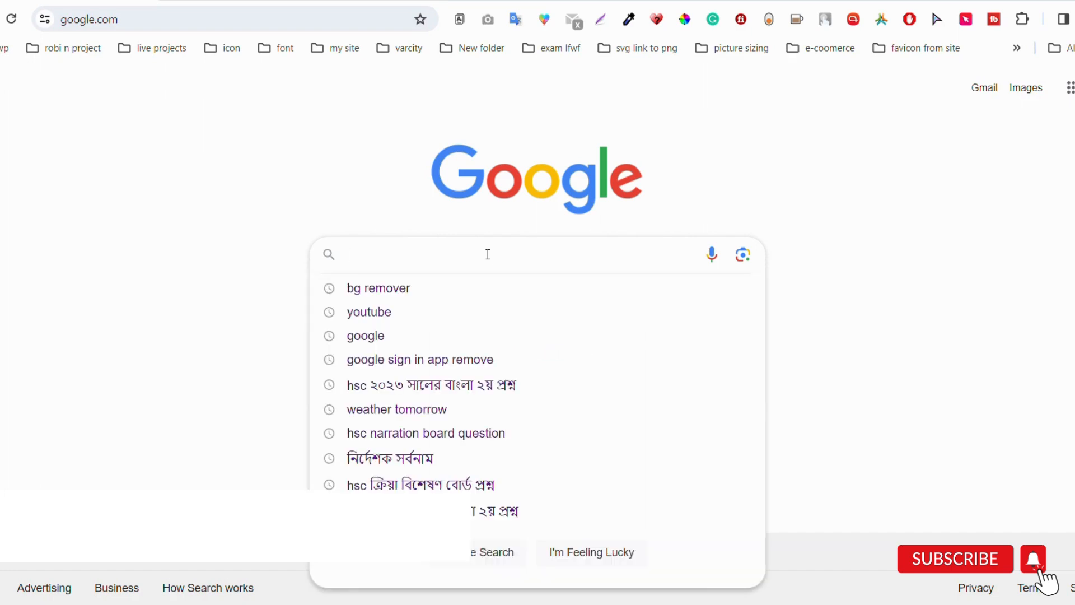
type("bg ")
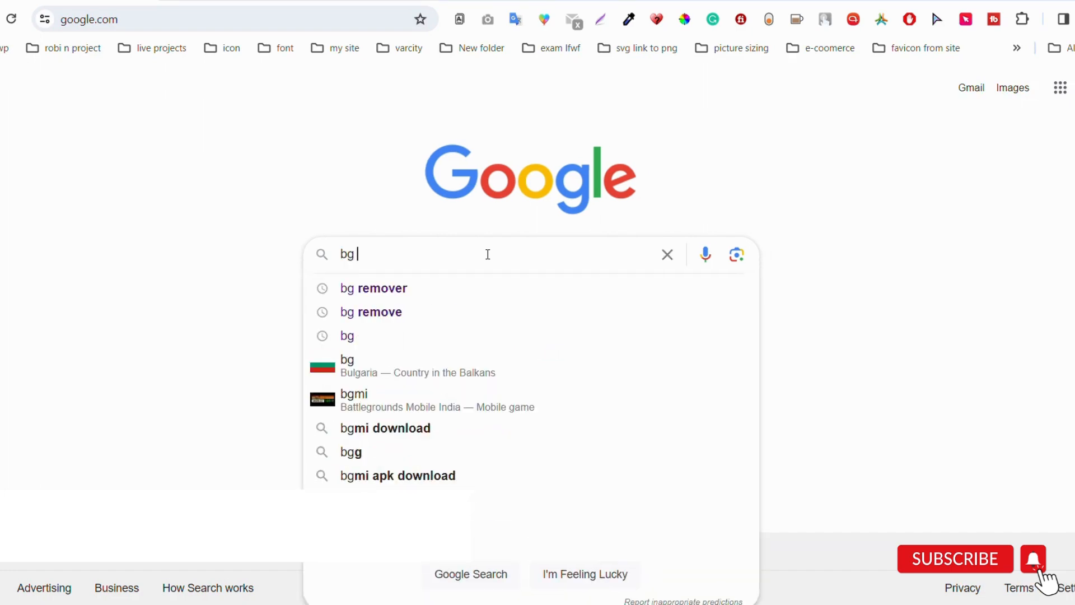
type("remover")
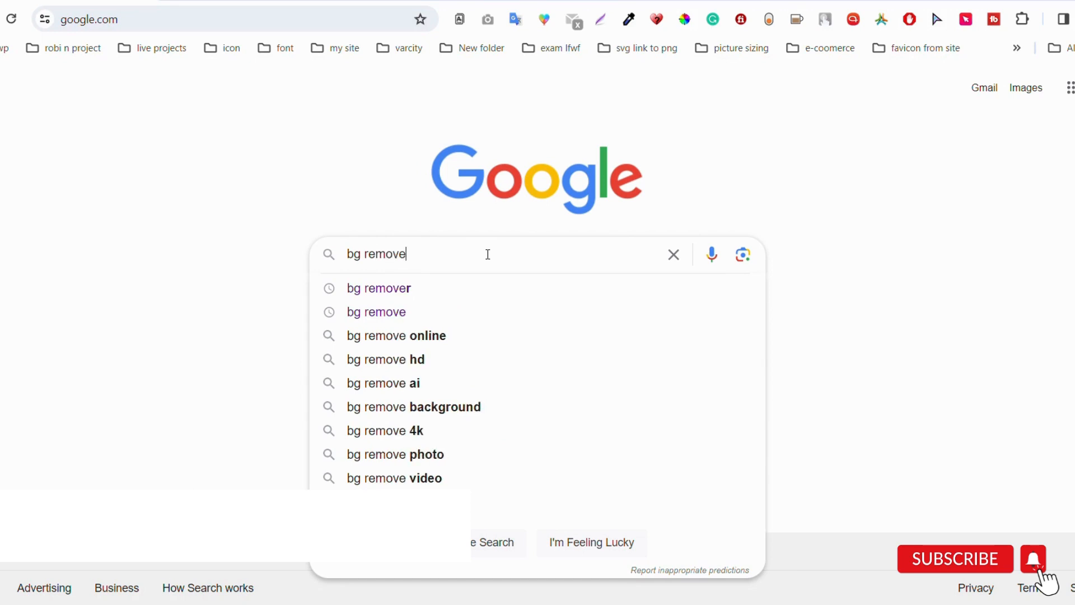
key("Return")
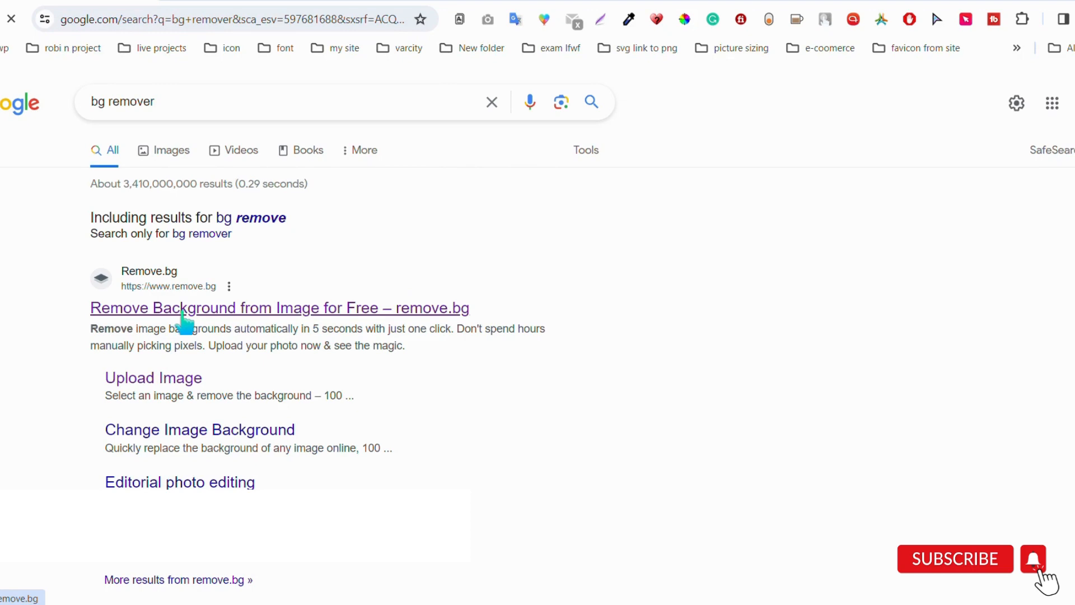
left_click(183, 313)
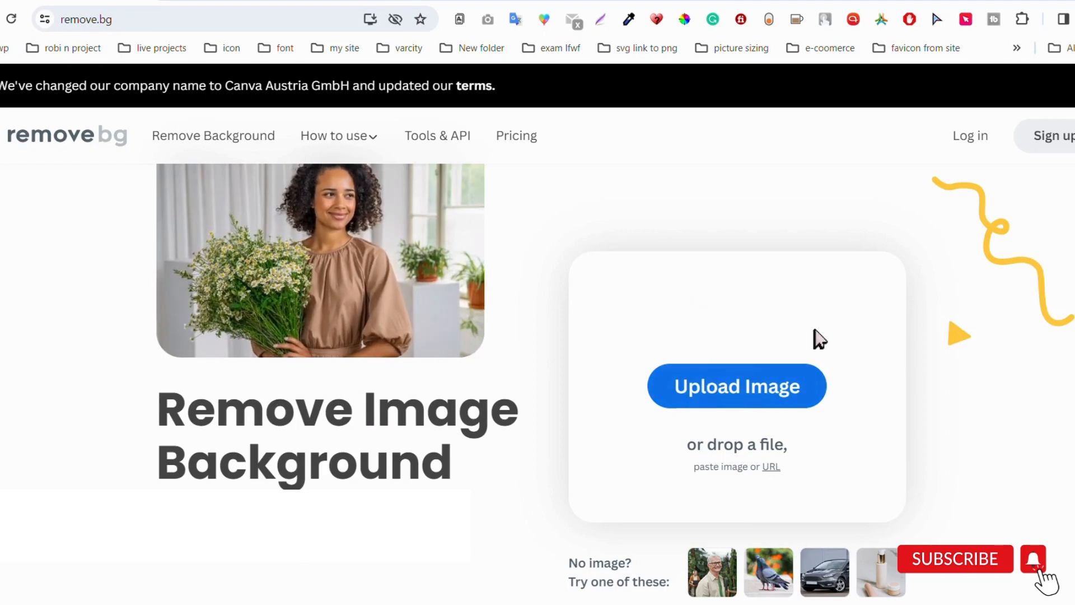
- Upload the Untitled_design-removebg-preview image from the Downloads folder for background removal
left_click(744, 398)
left_click(560, 345)
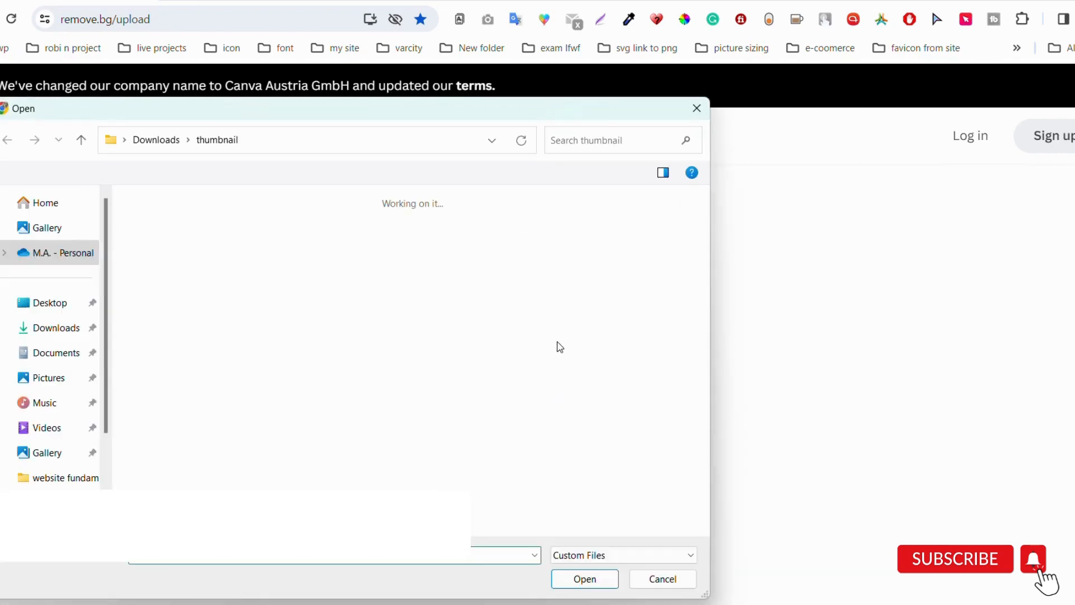
scroll(143, 392, "down", 5)
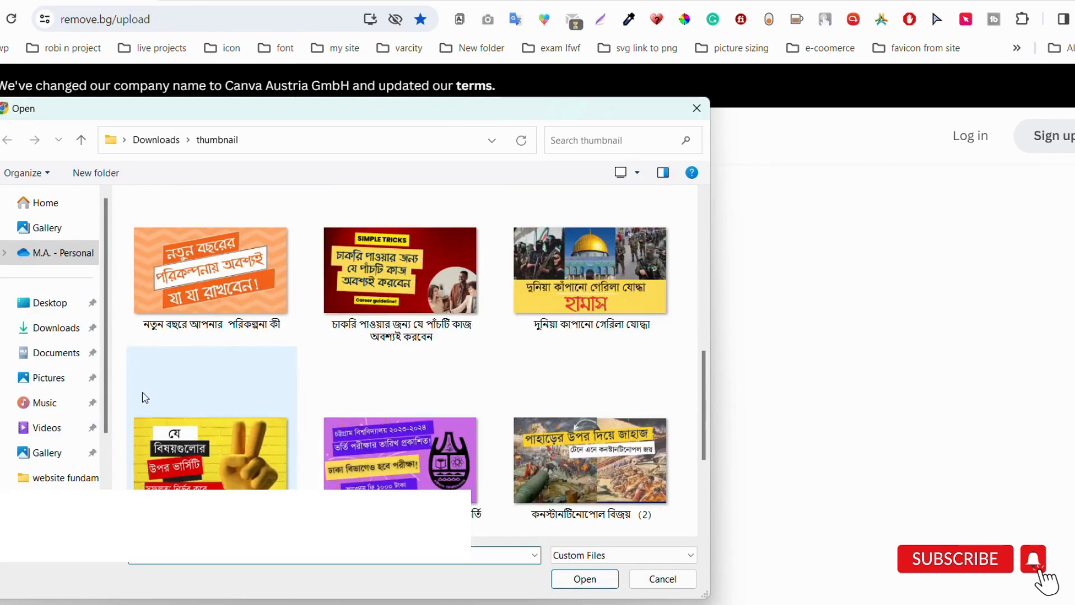
left_click(49, 330)
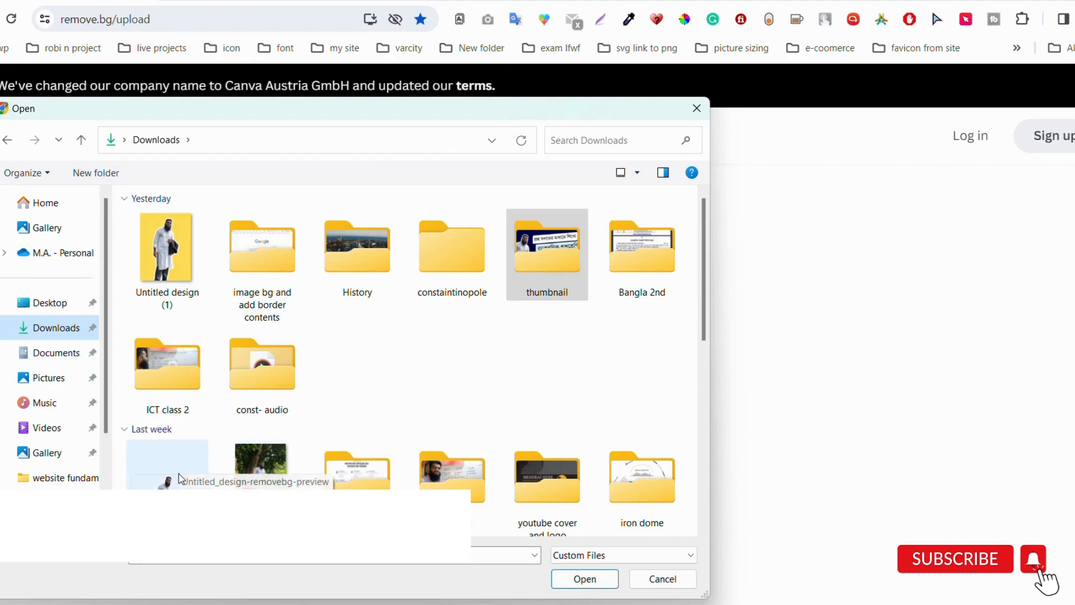
left_click(178, 477)
left_click(595, 580)
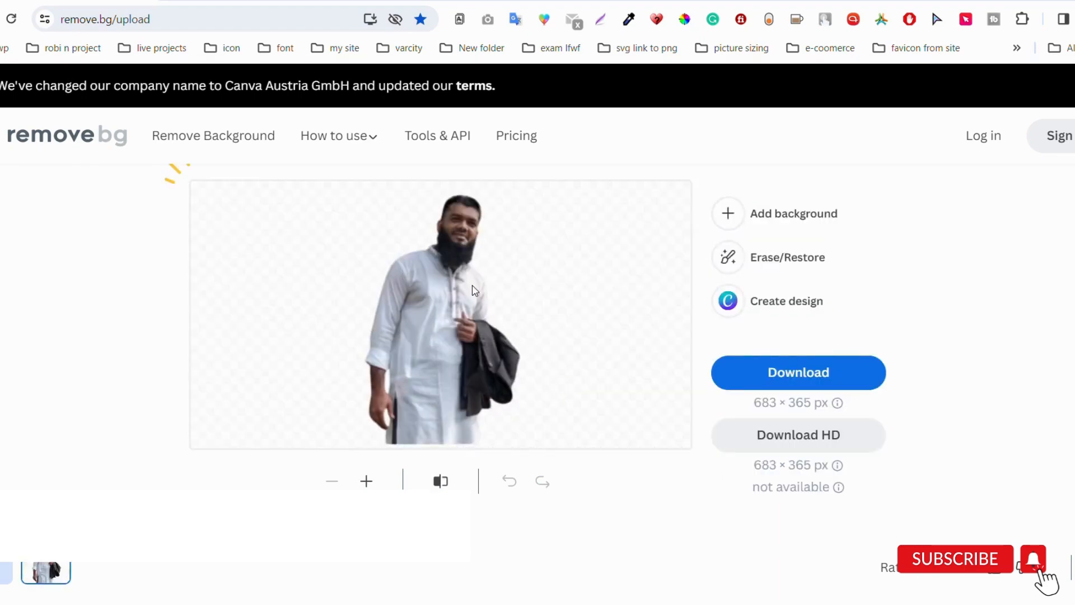
- Inspect the cutout's edges and the man's face up close, then return to the full view of the image
left_click(367, 481)
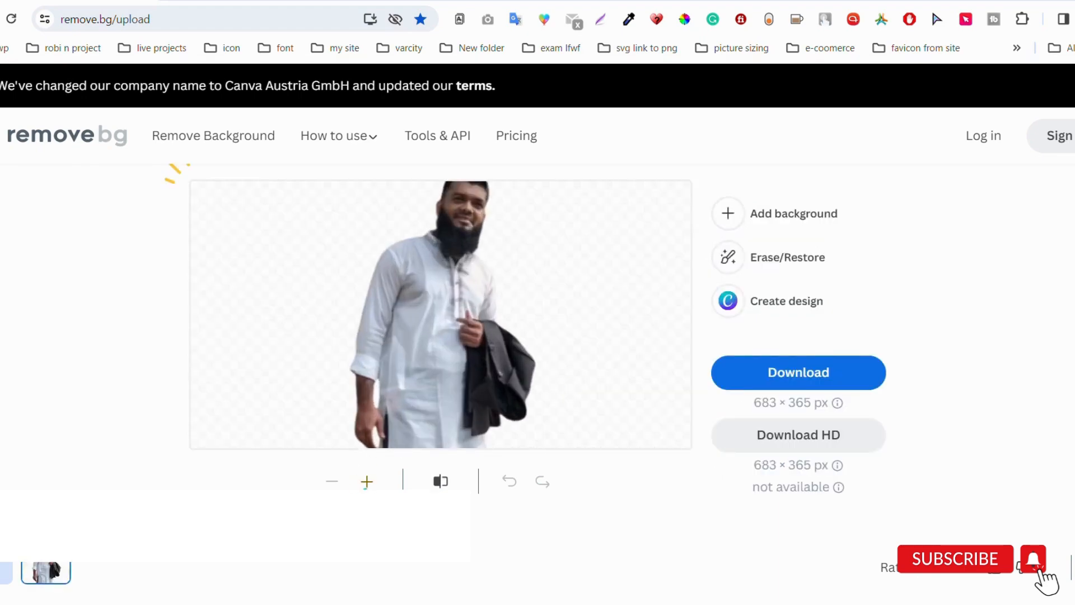
left_click_drag(434, 325, 390, 473)
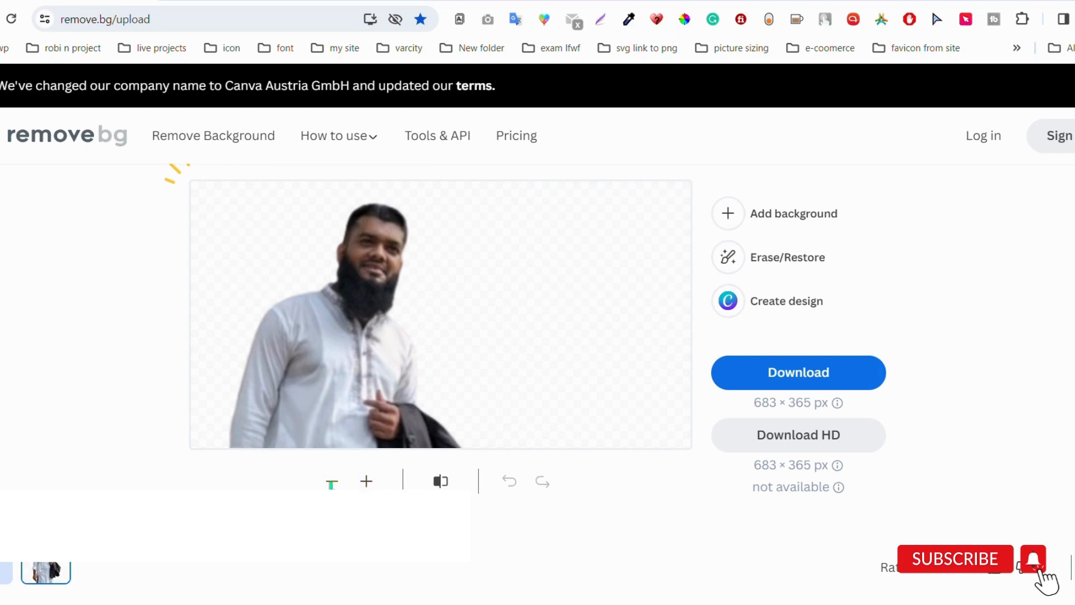
left_click(332, 482)
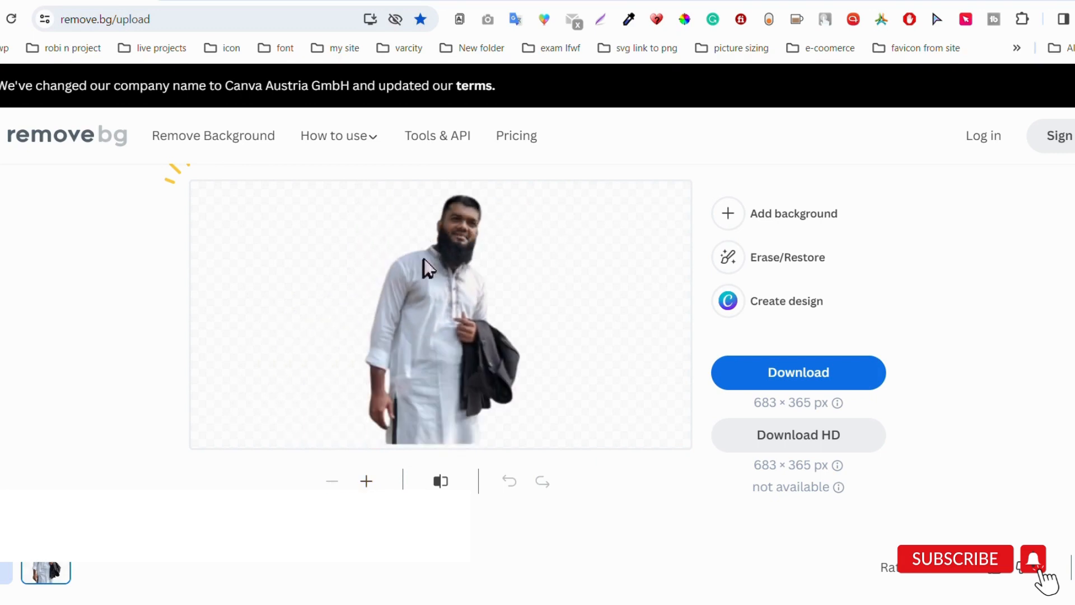
left_click(366, 481)
left_click(367, 481)
left_click(366, 481)
left_click(366, 481)
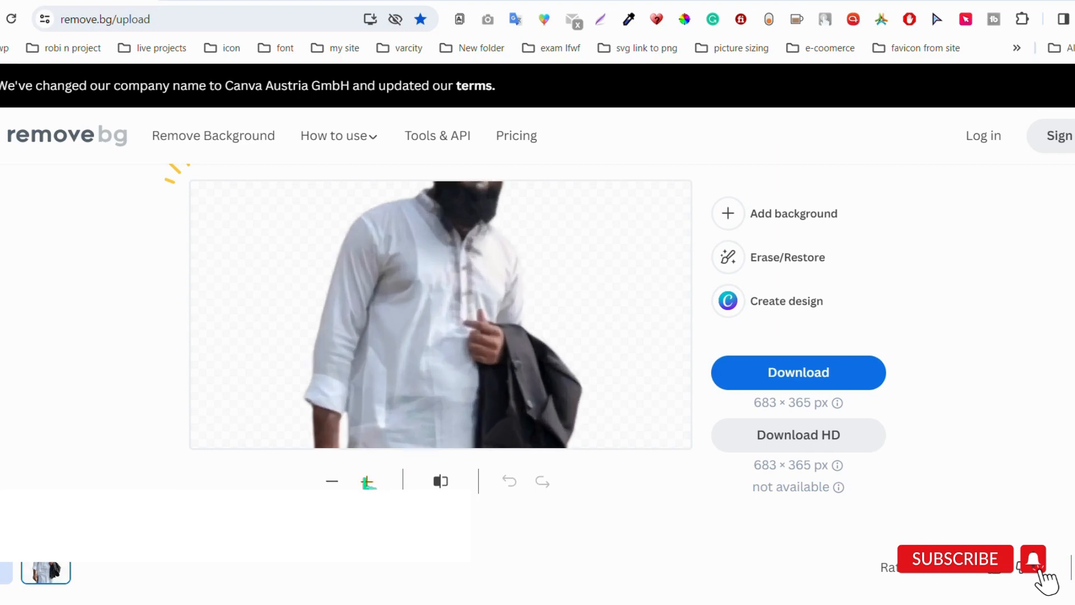
left_click(366, 481)
left_click(367, 481)
left_click_drag(462, 284, 449, 478)
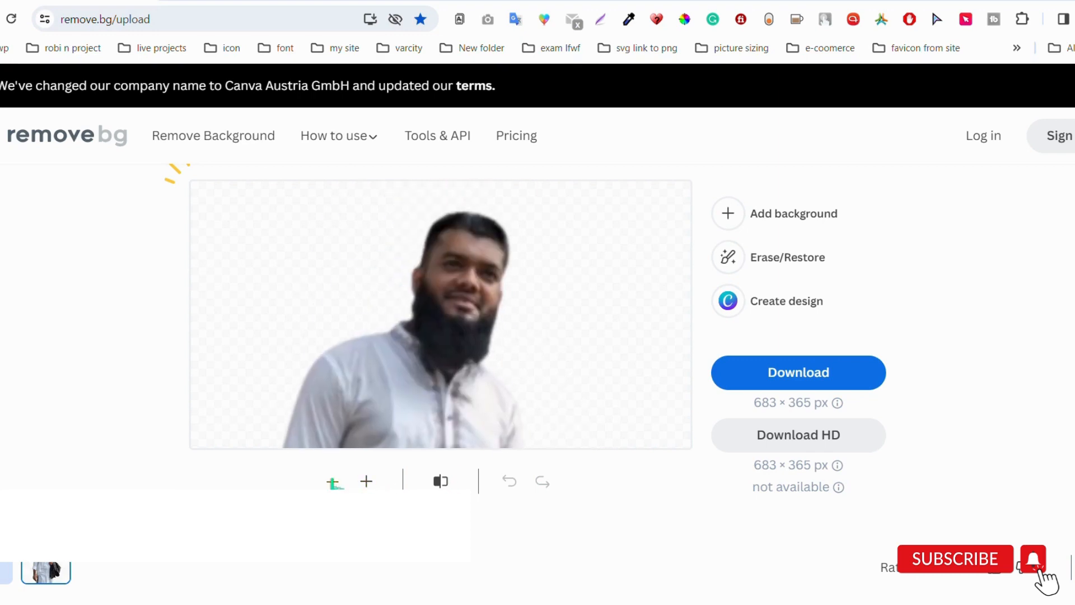
left_click(332, 480)
left_click(331, 480)
left_click(331, 480)
left_click(331, 480)
left_click(332, 480)
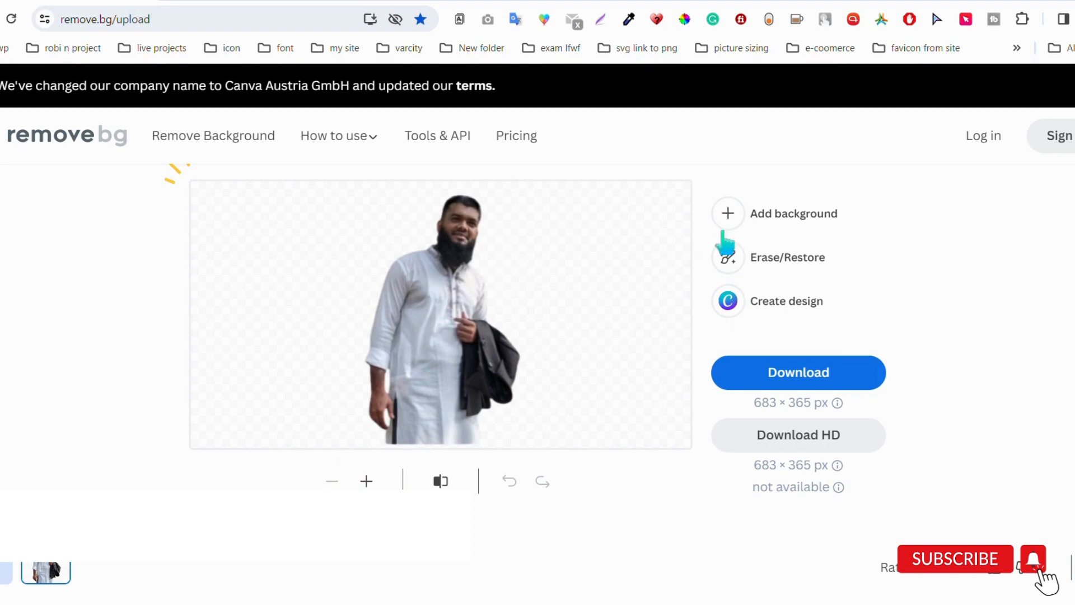
- Try preset photo backgrounds behind the man, including the rainbow gradient, red rock arch, city street, misty mountains and brick wall
left_click(803, 219)
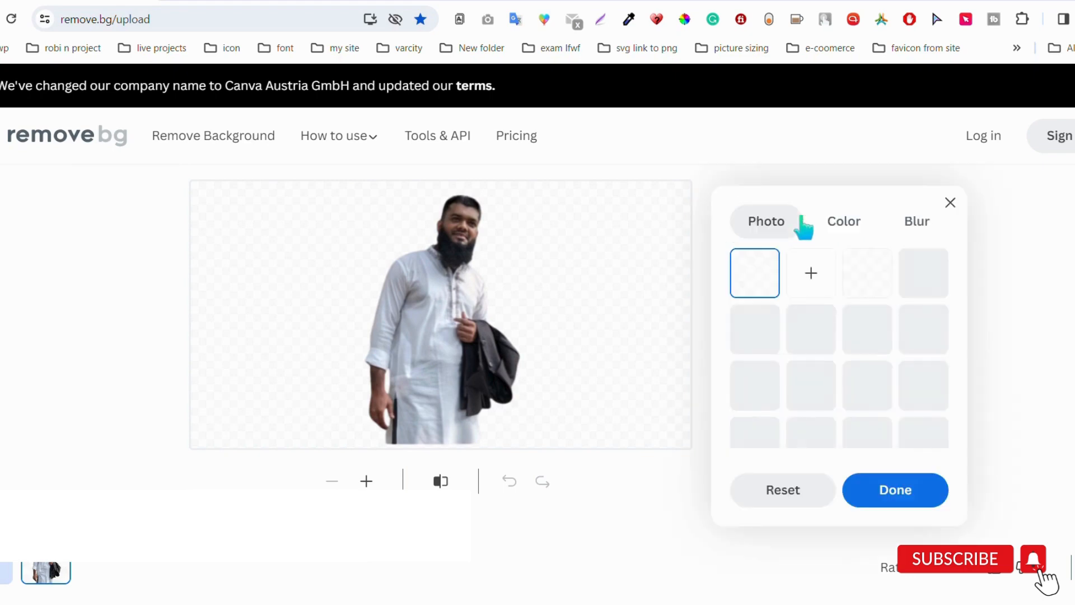
left_click(823, 336)
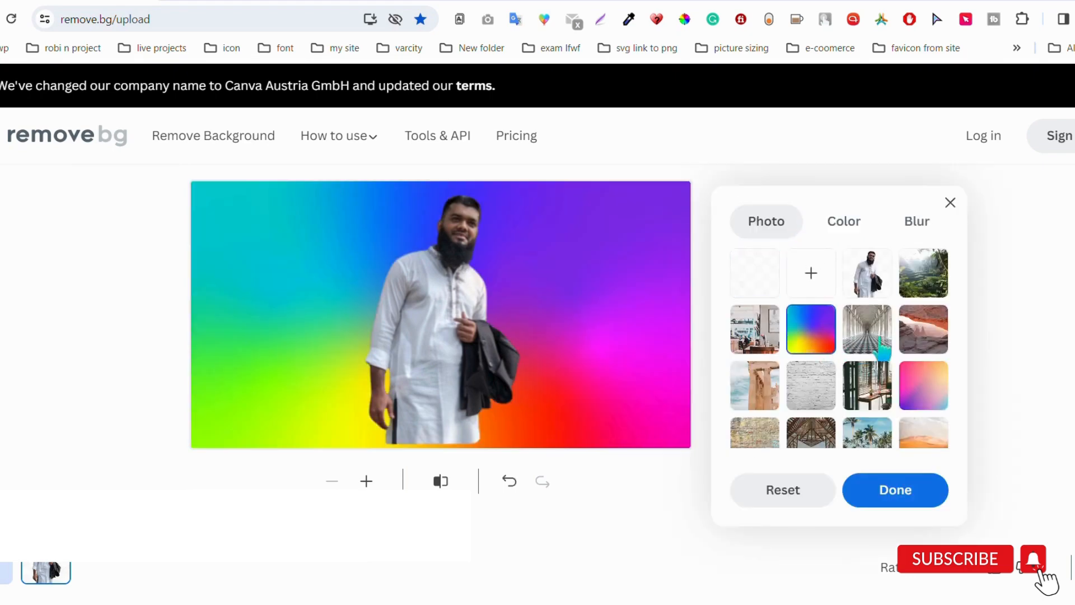
left_click(921, 339)
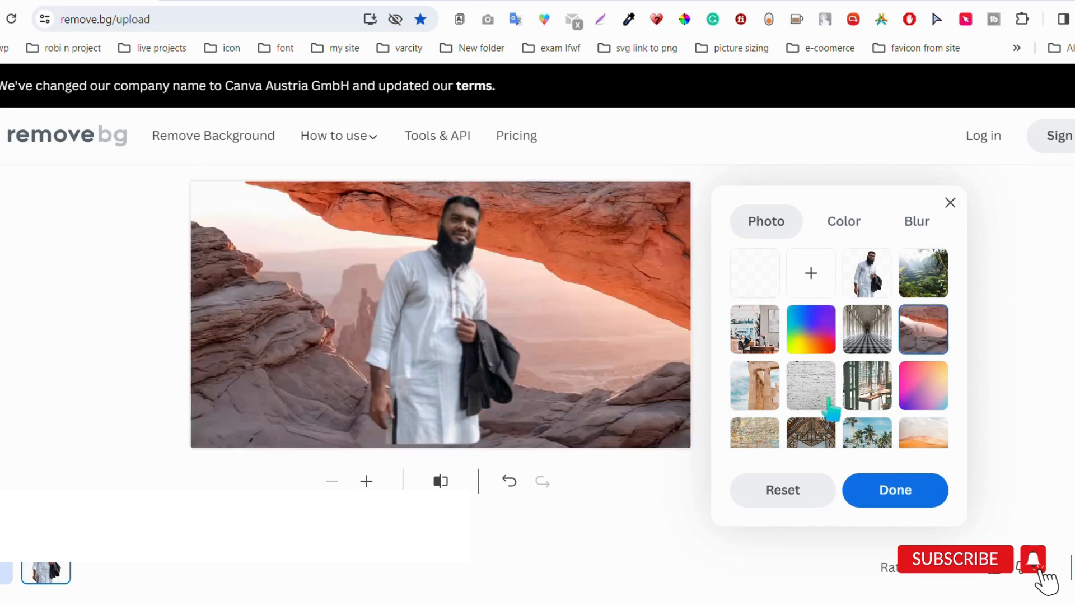
scroll(831, 409, "down", 5)
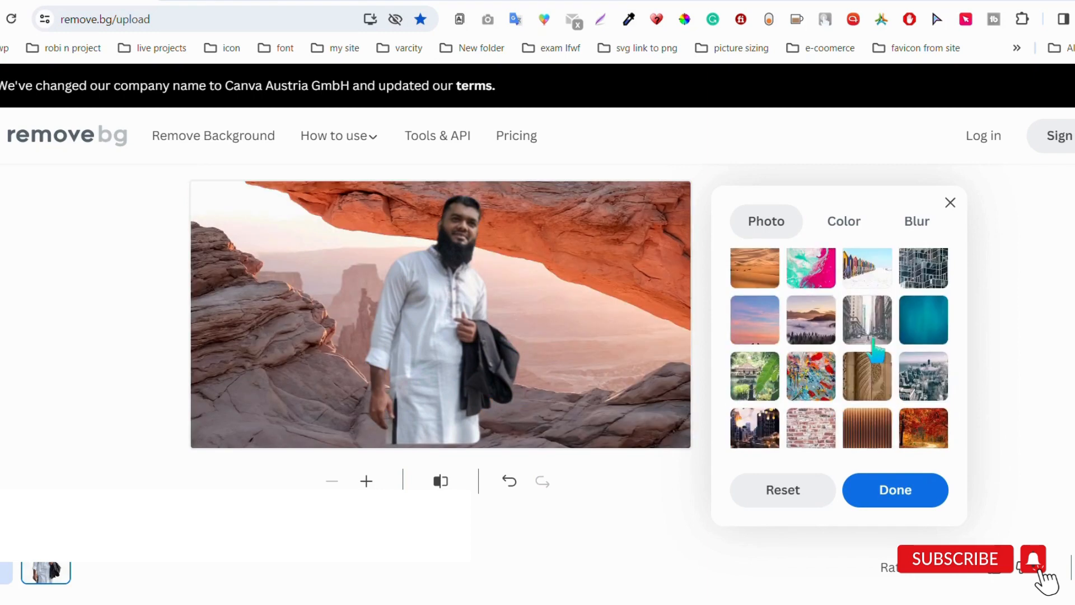
left_click(868, 333)
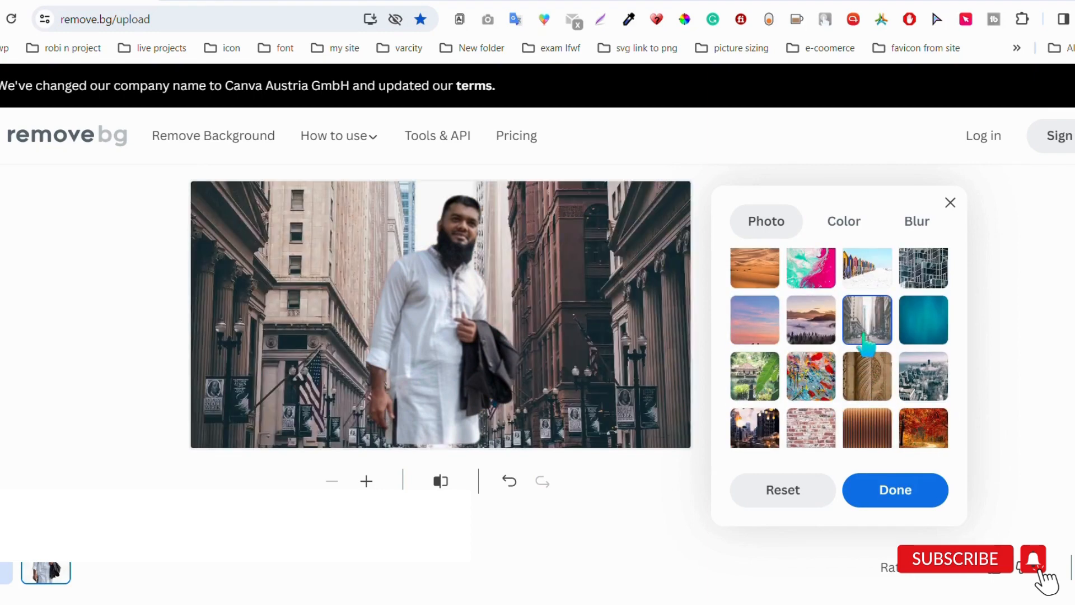
left_click(809, 336)
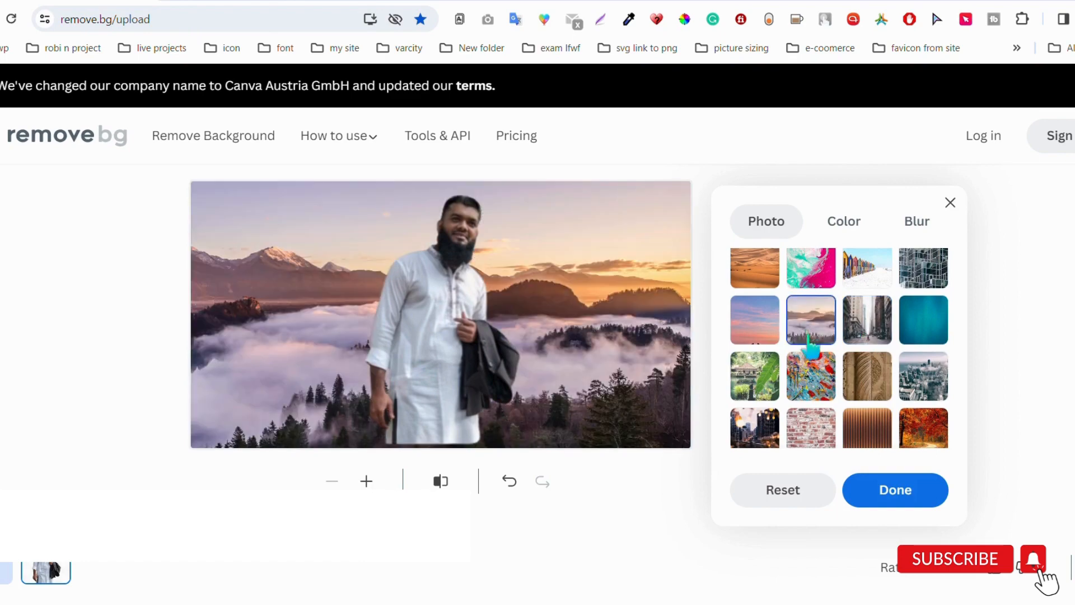
left_click(811, 375)
left_click(813, 428)
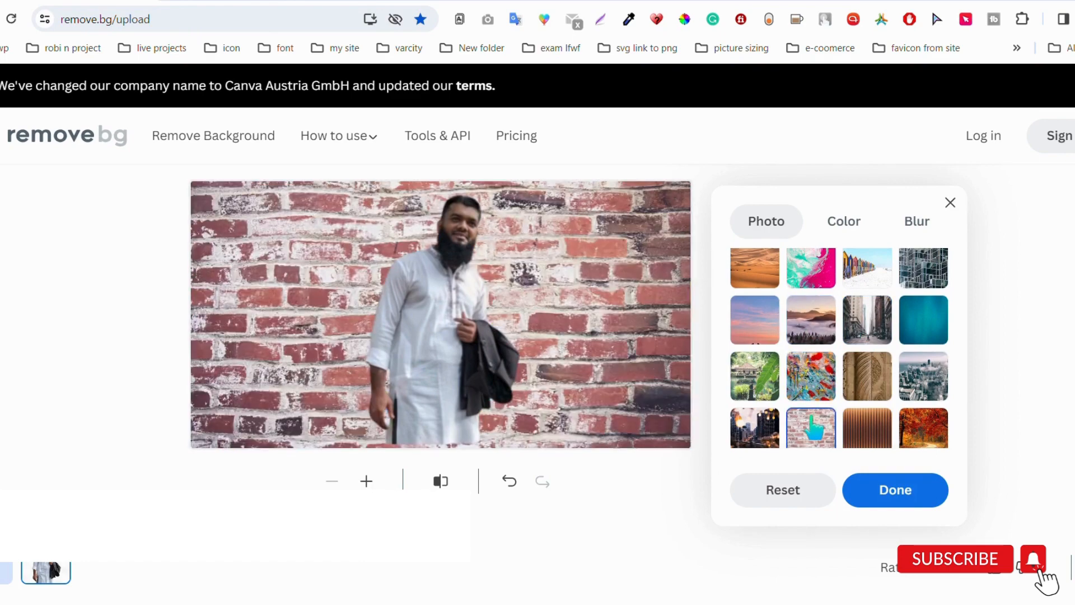
scroll(813, 428, "down", 5)
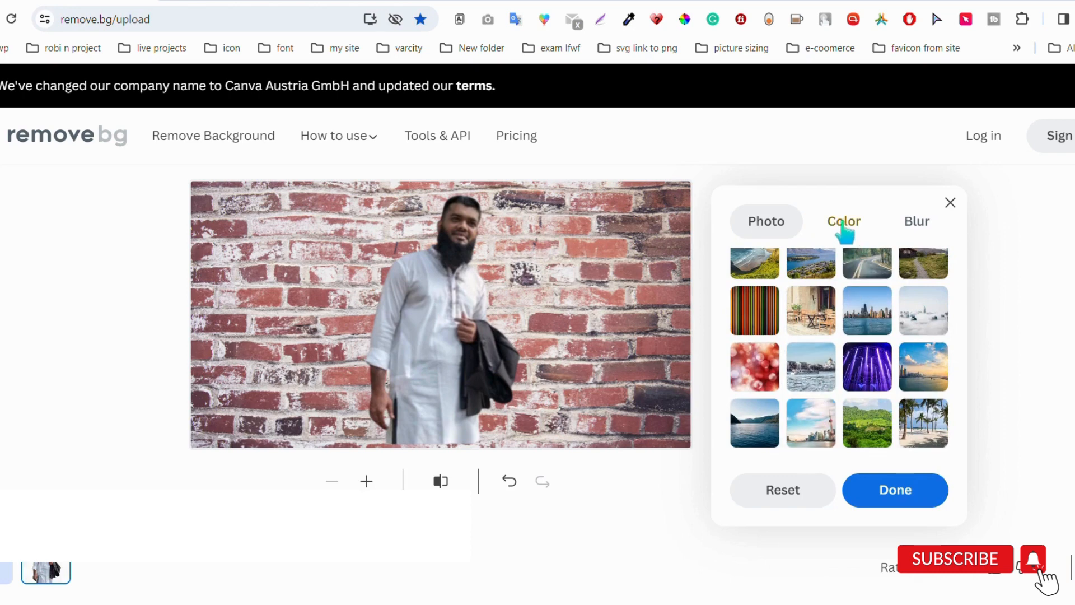
- Try lime, light blue and cyan solid background colors, and reset the background to transparent
left_click(844, 224)
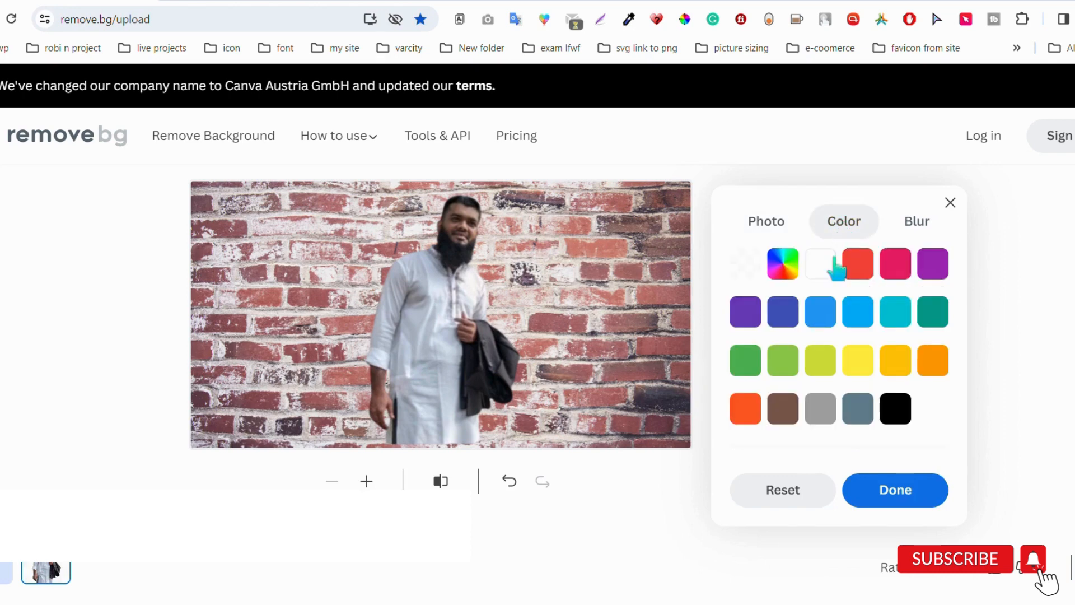
left_click(822, 370)
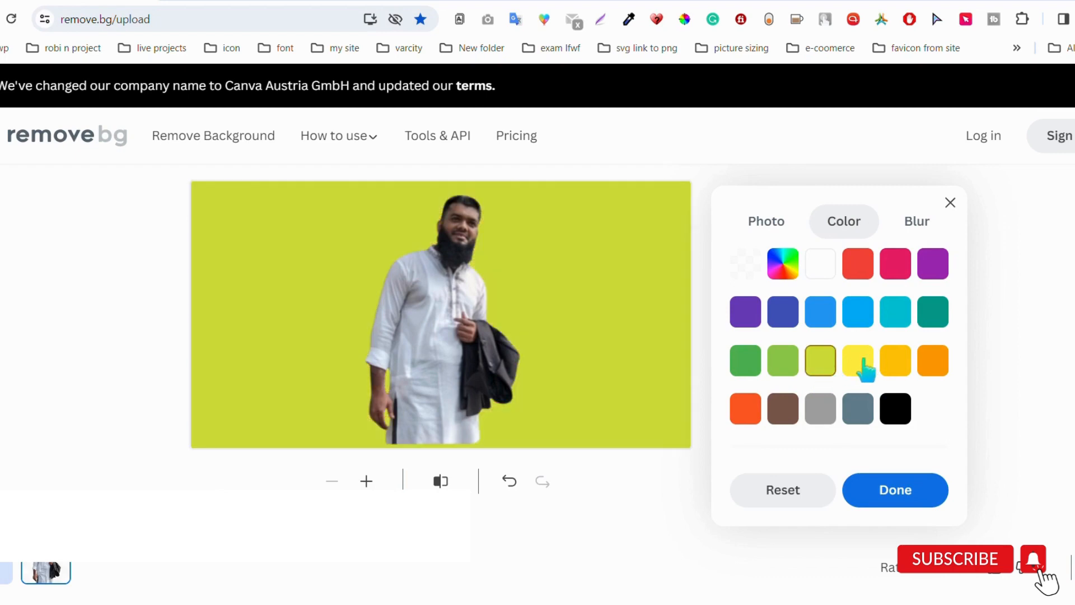
left_click(862, 315)
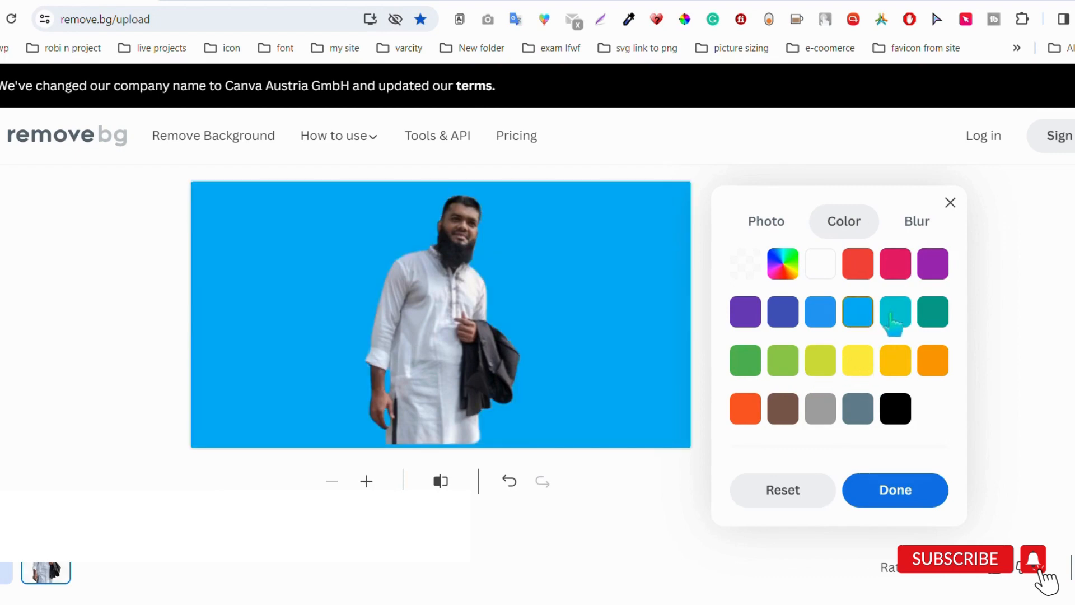
left_click(892, 318)
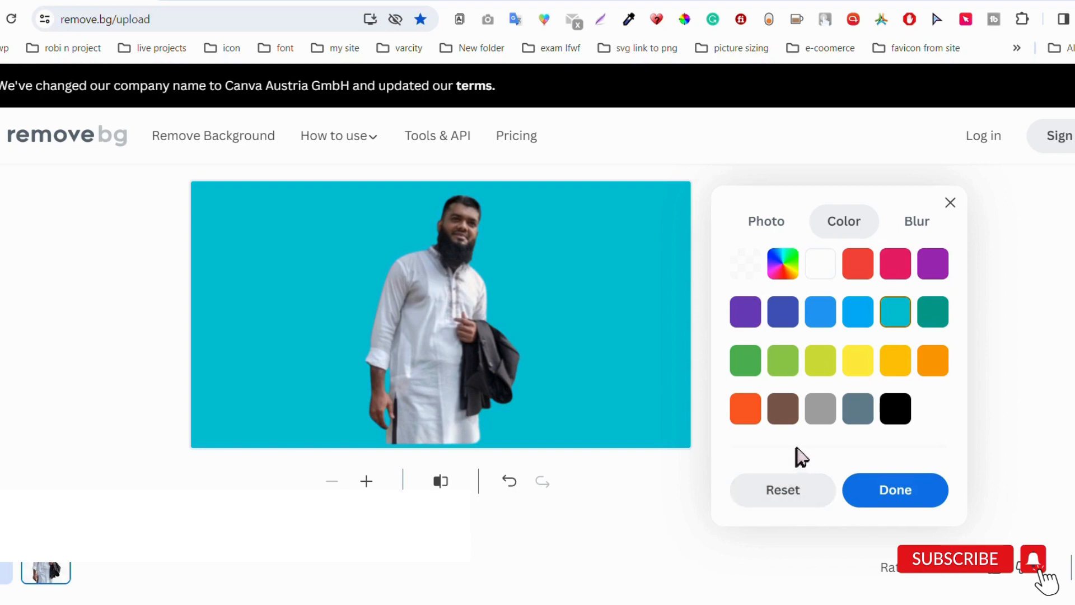
left_click(783, 496)
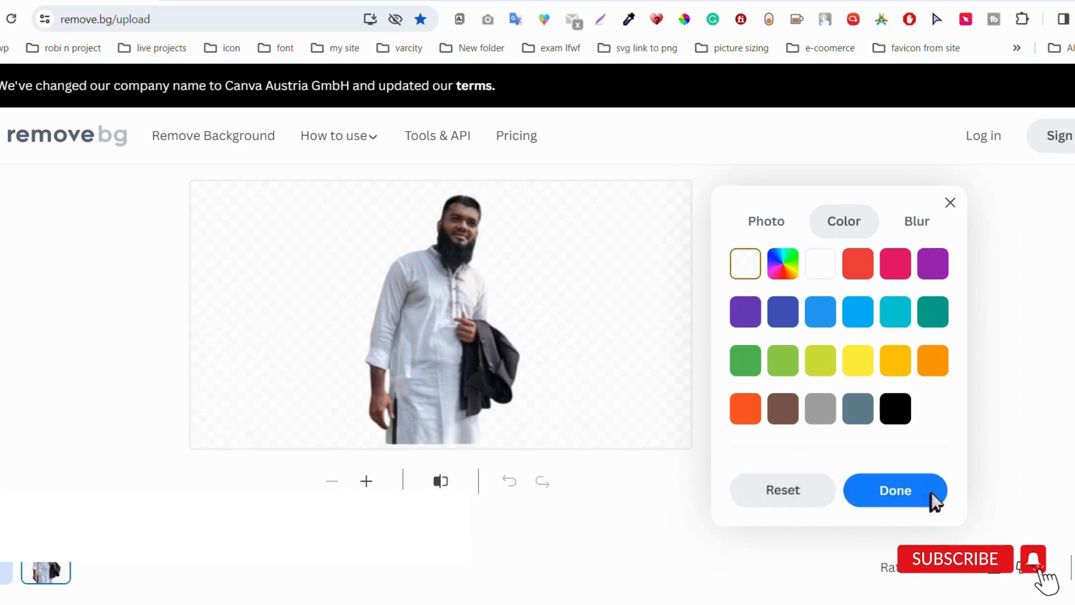
left_click(934, 500)
- Try erasing beside the head and along the jacket's outer edge with a minimum-size Magic Brush, and close the Erase/Restore editor
left_click(785, 267)
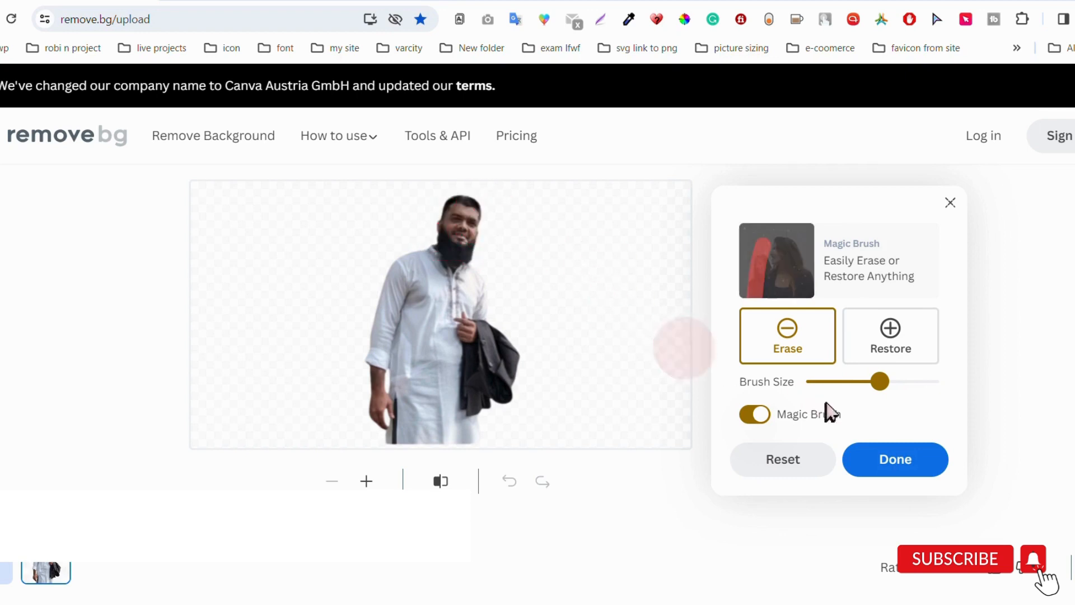
left_click_drag(880, 381, 817, 383)
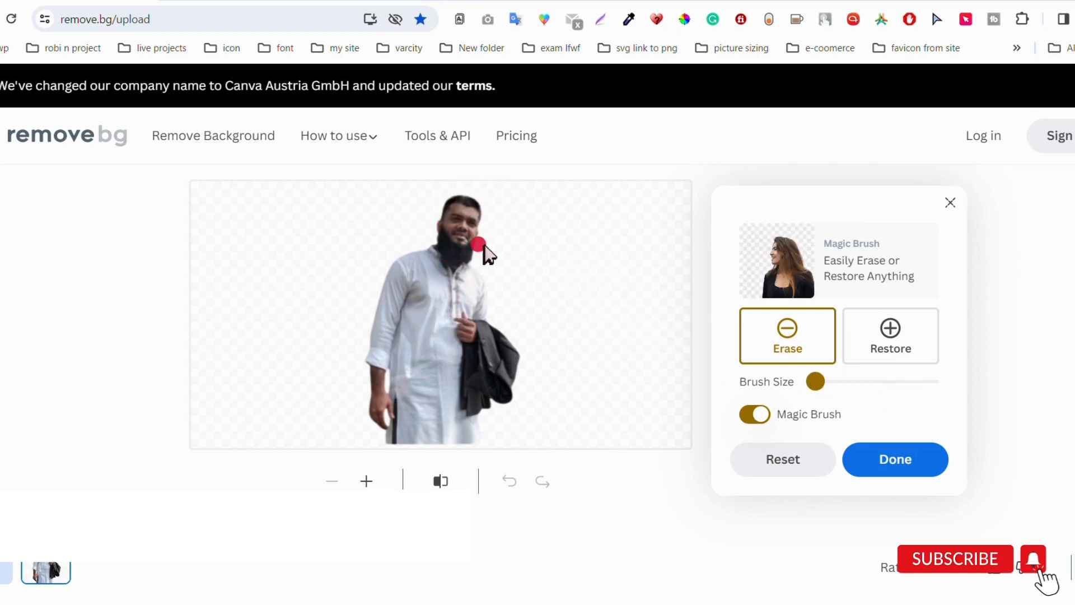
mouse_move(495, 223)
left_mouse_down()
mouse_move(510, 288)
mouse_move(553, 361)
mouse_move(553, 381)
mouse_move(548, 374)
left_mouse_up()
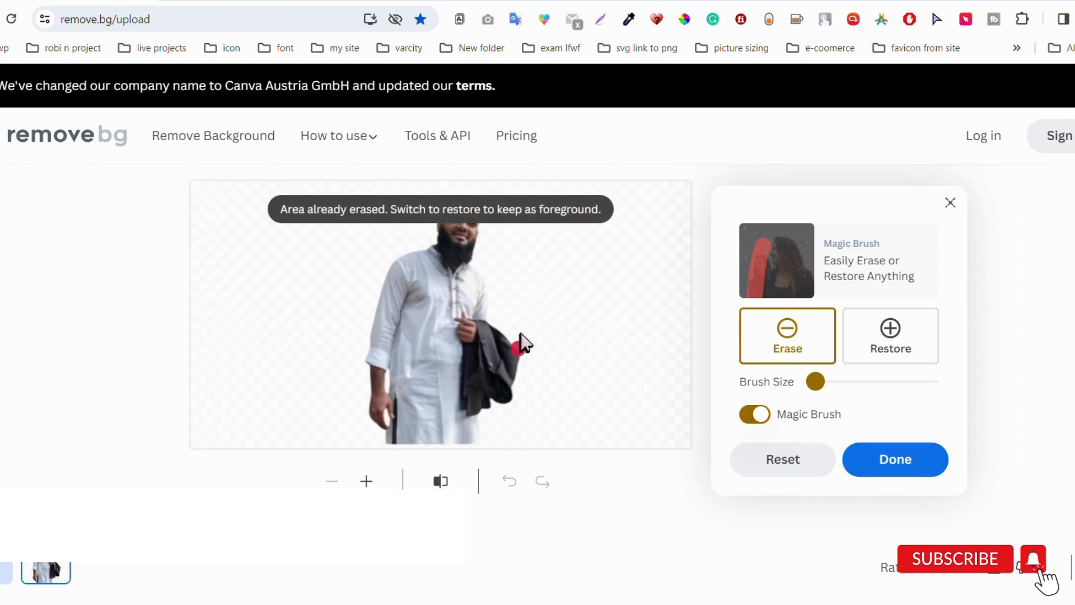
mouse_move(507, 316)
left_mouse_down()
mouse_move(533, 396)
mouse_move(516, 330)
left_mouse_up()
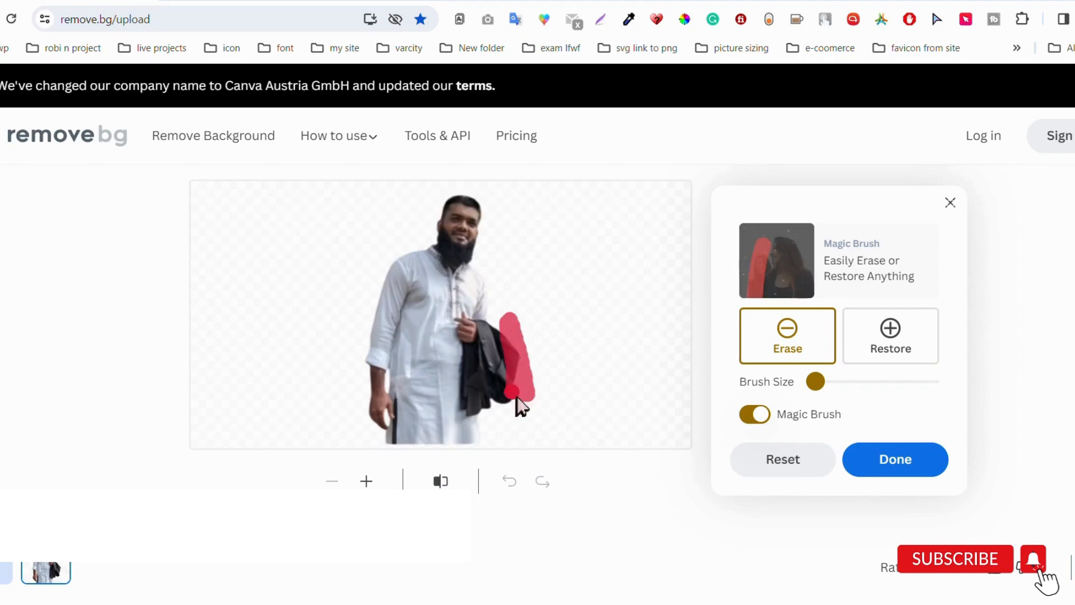
mouse_move(521, 406)
left_mouse_down()
mouse_move(511, 427)
mouse_move(518, 361)
left_mouse_up()
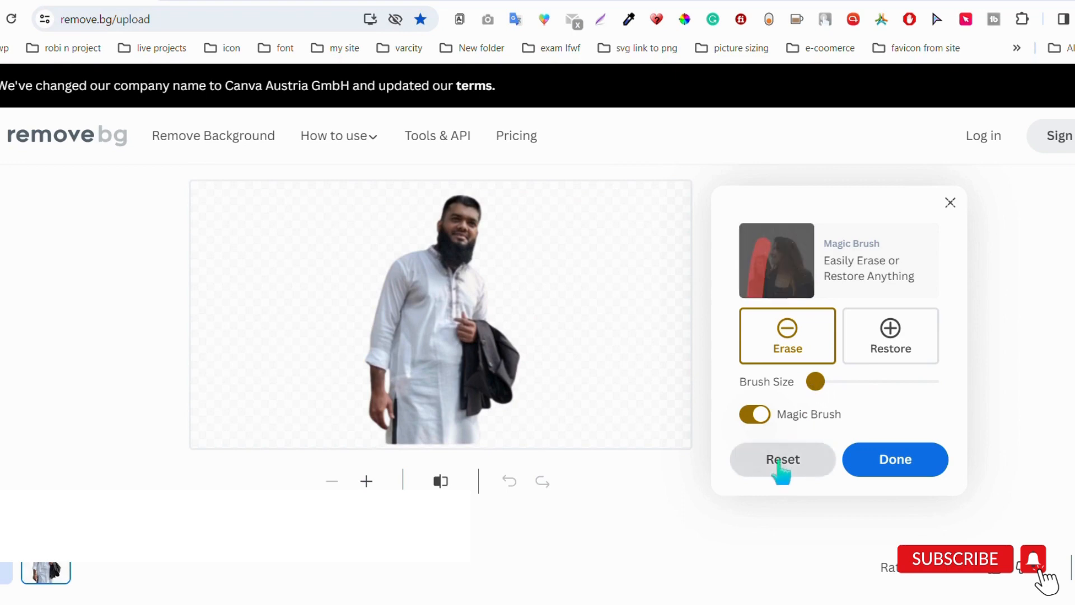
left_click(878, 457)
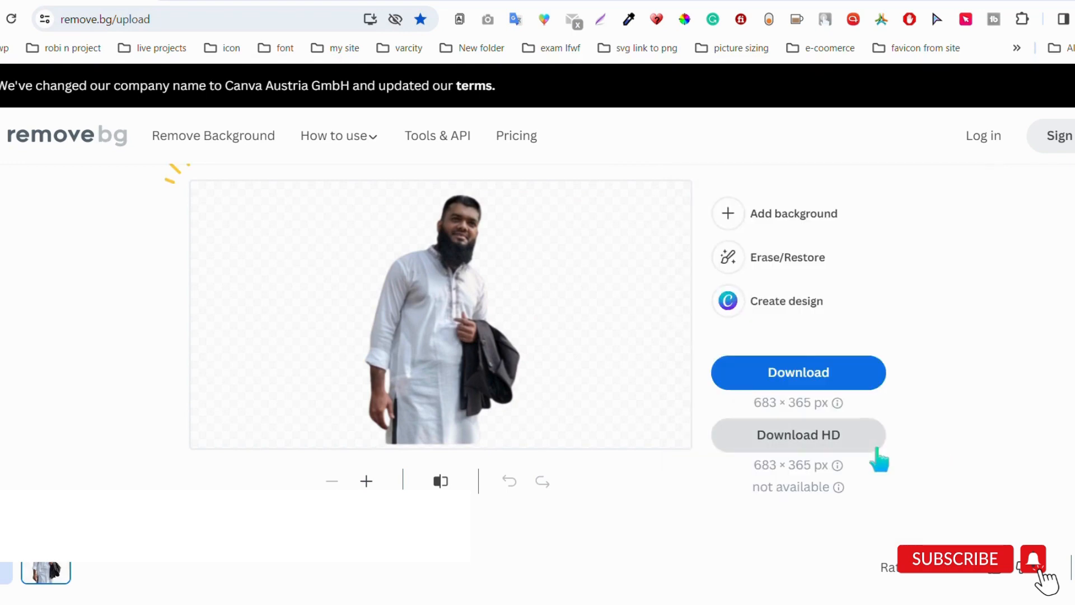
- Download the transparent cutout at the standard 683 × 365 px size
left_click(801, 376)
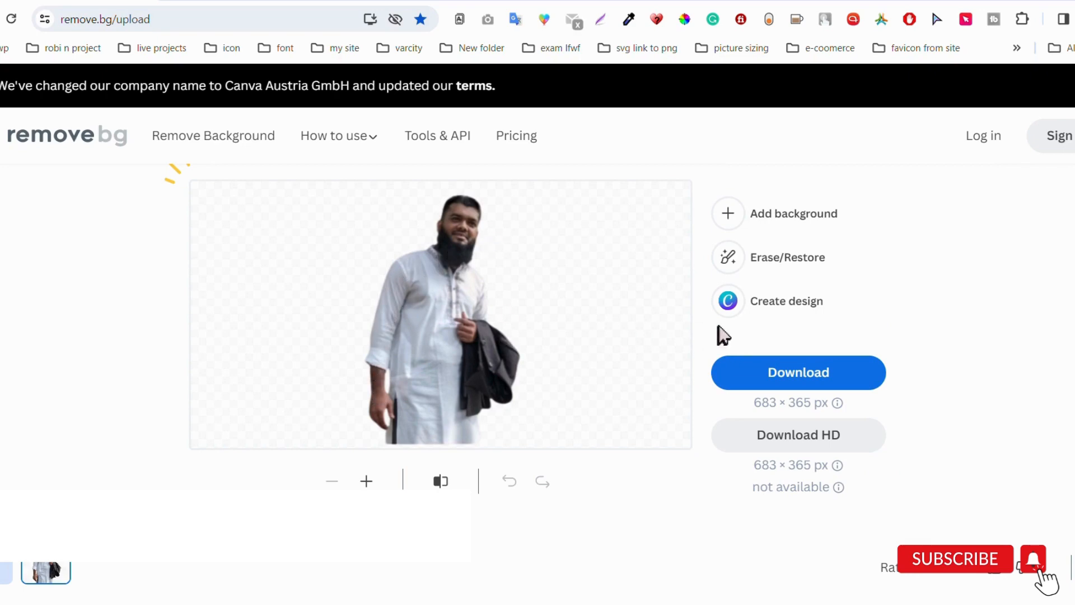
- Send the transparent cutout from remove.bg to Canva as a new free design
left_click(787, 304)
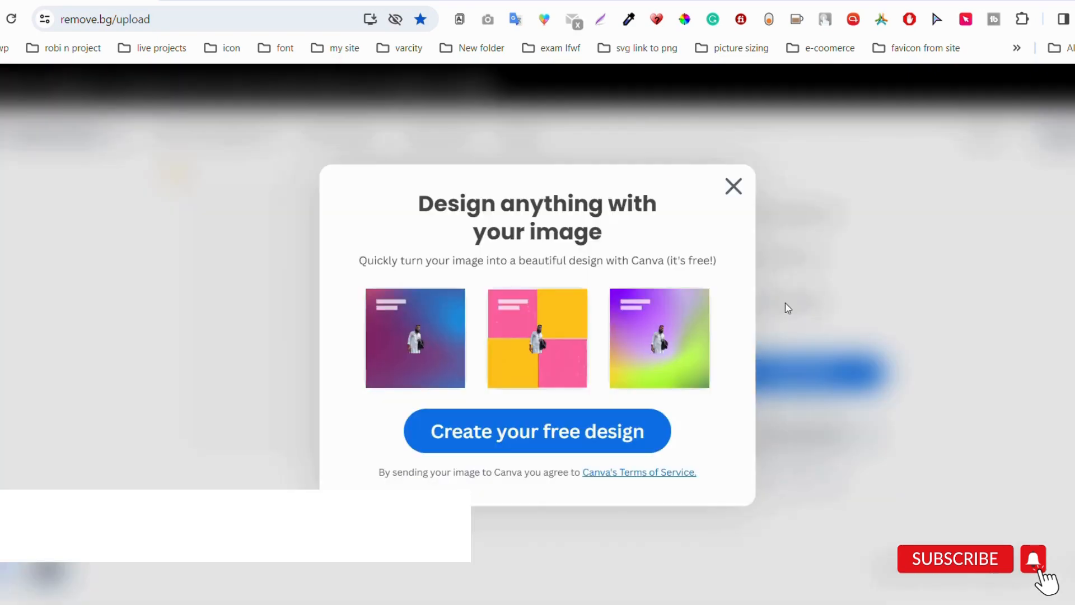
left_click(526, 442)
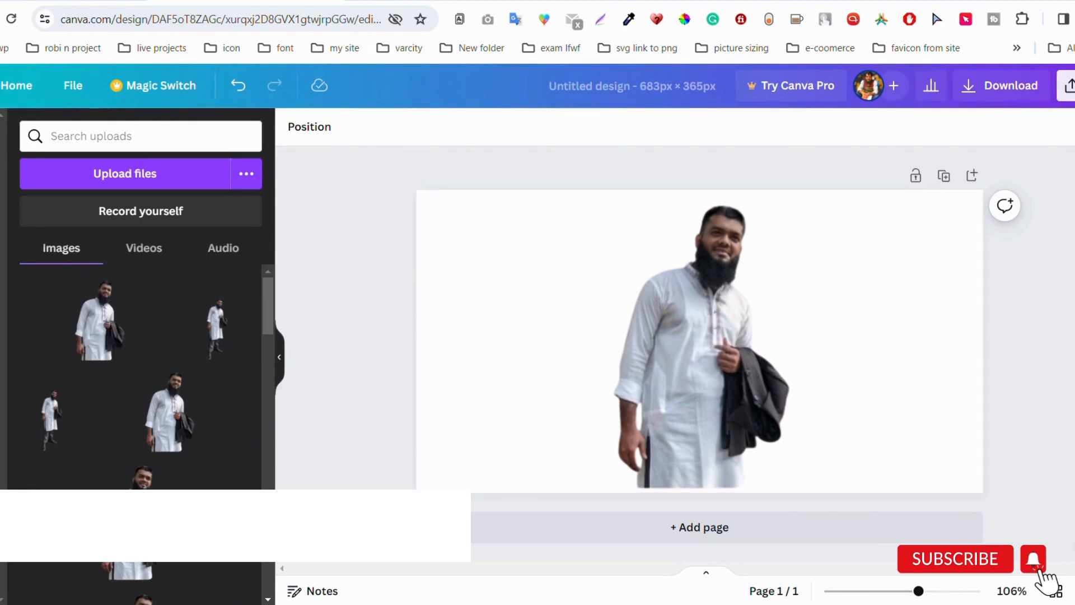
key("ctrl+shift+Tab")
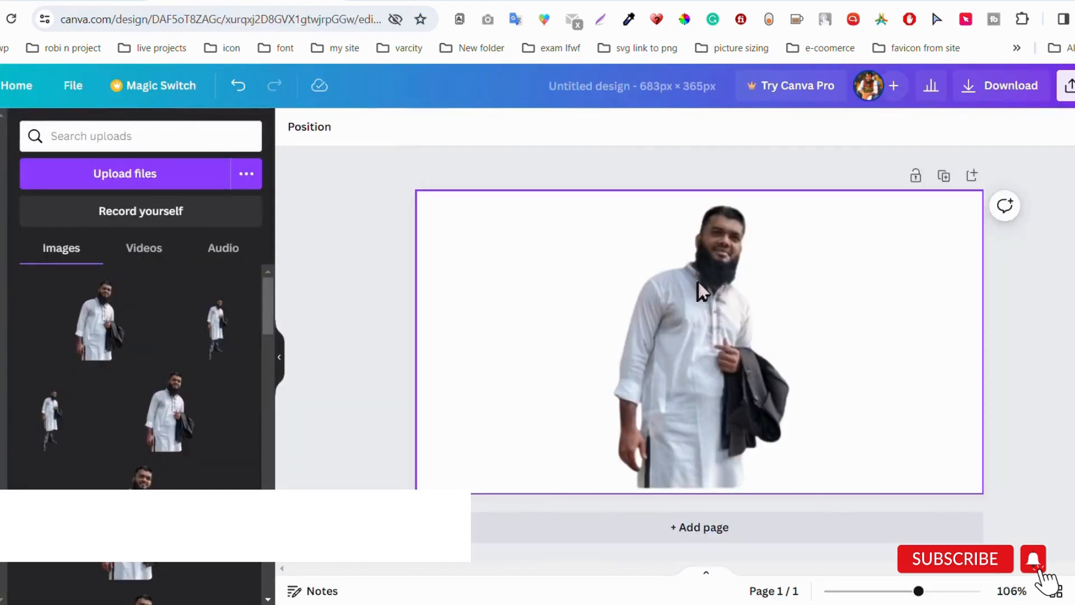
- Move the cutout image to the right on the Canva page so it overhangs the page's right edge
left_click(728, 333)
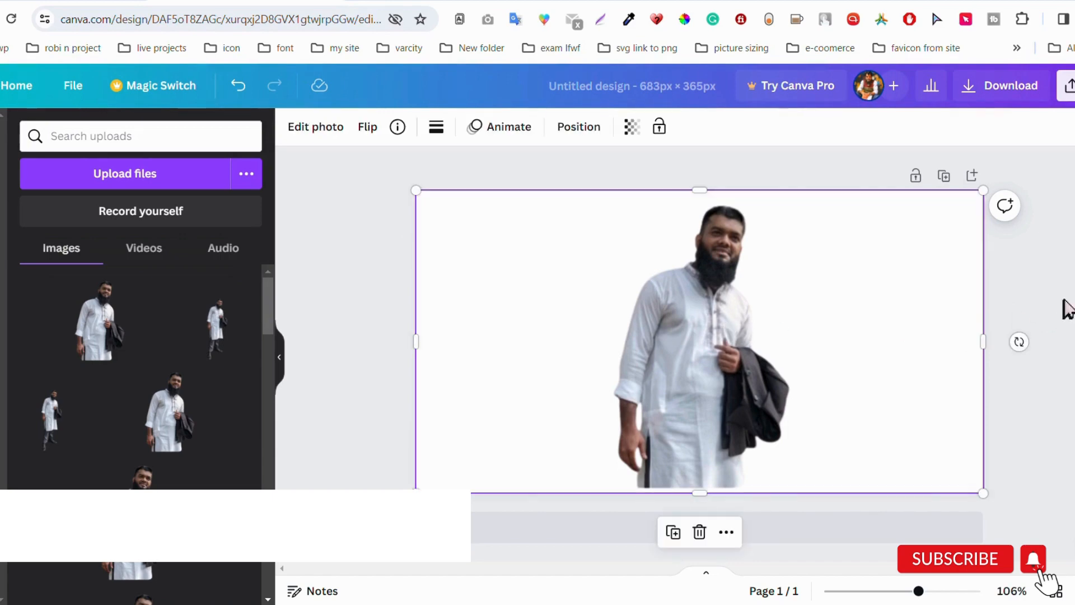
left_click_drag(711, 339, 791, 331)
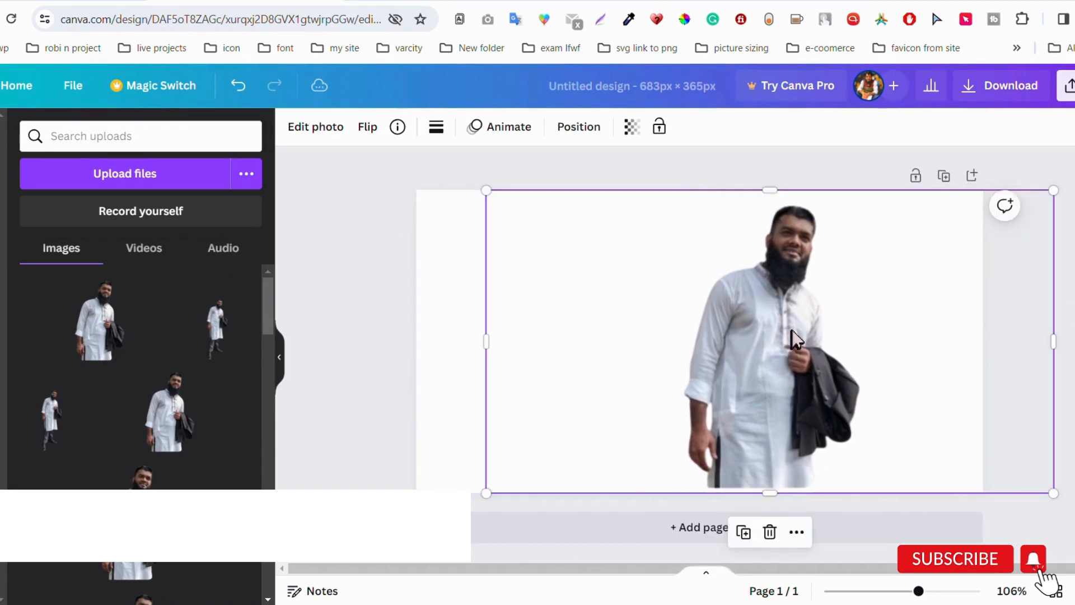
left_click(438, 320)
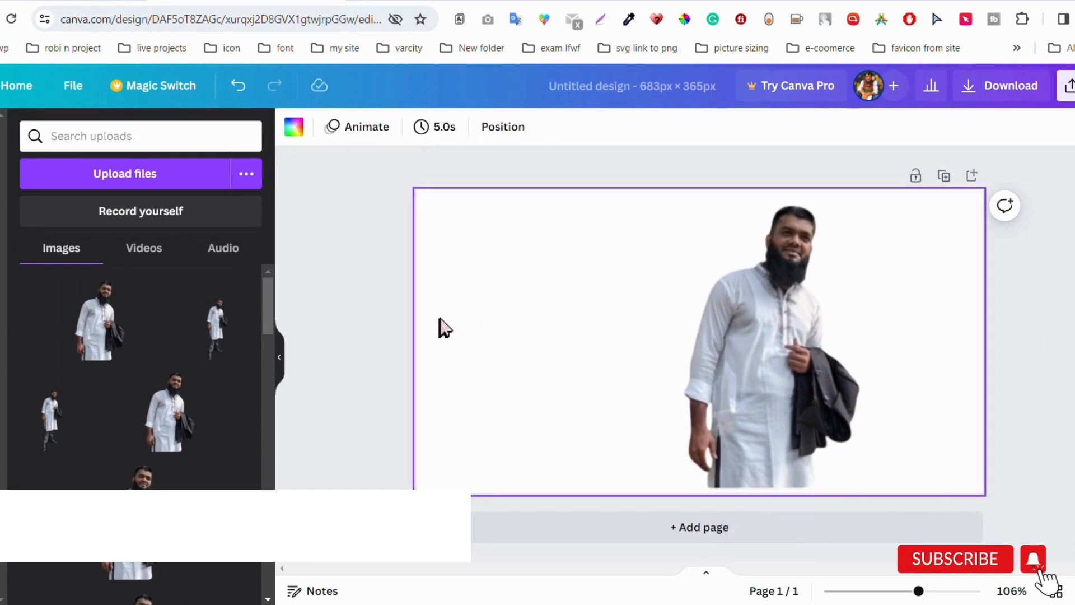
left_click(757, 353)
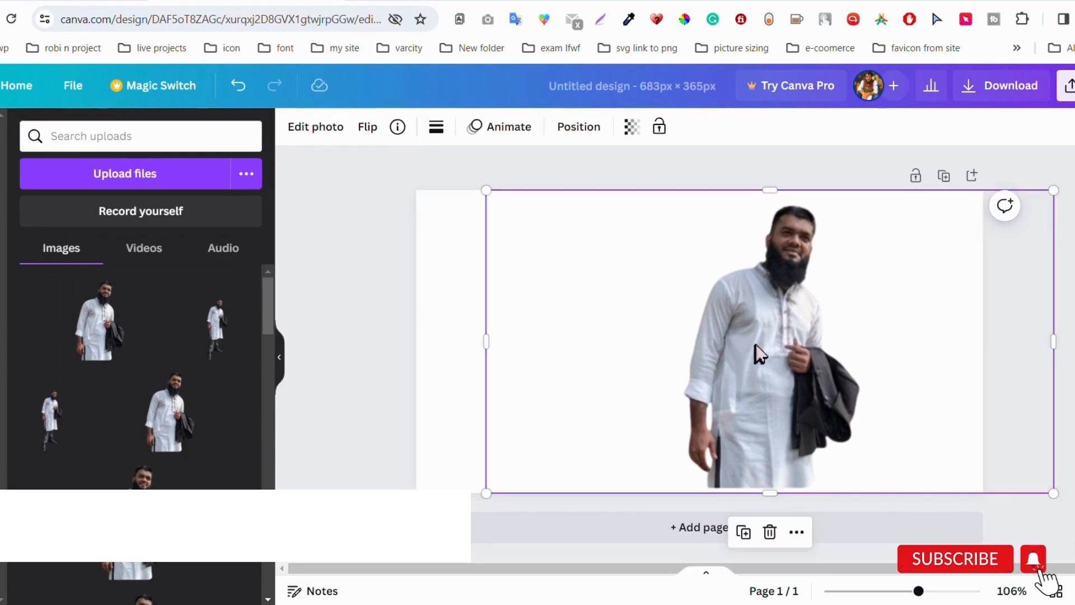
- Fill the page background with the default solid yellow and move the cutout back to line up with the page edges
left_click(468, 314)
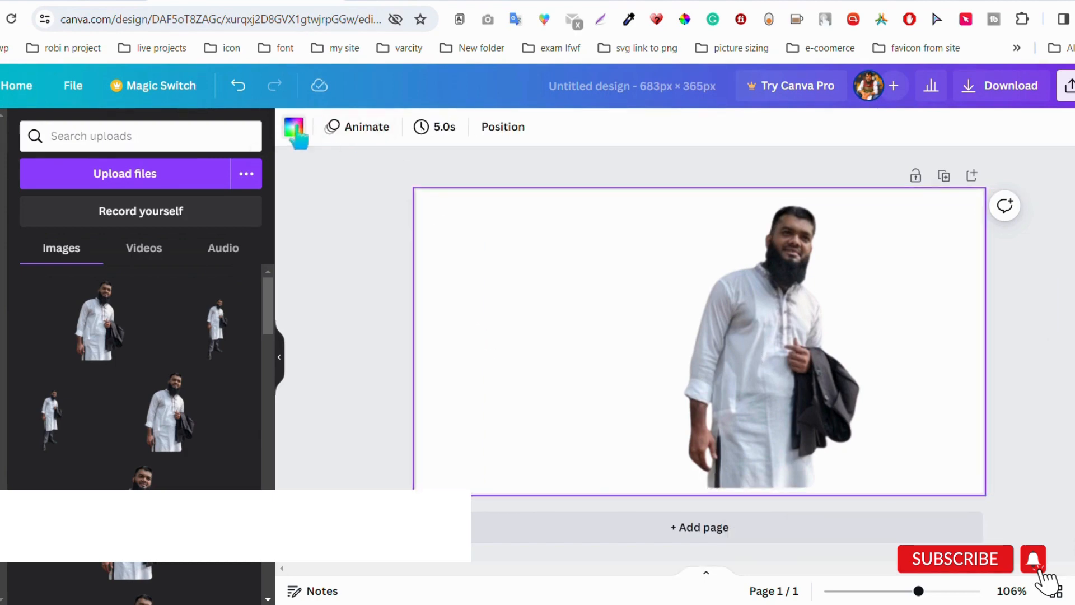
left_click(294, 127)
scroll(230, 323, "down", 4)
left_click(148, 444)
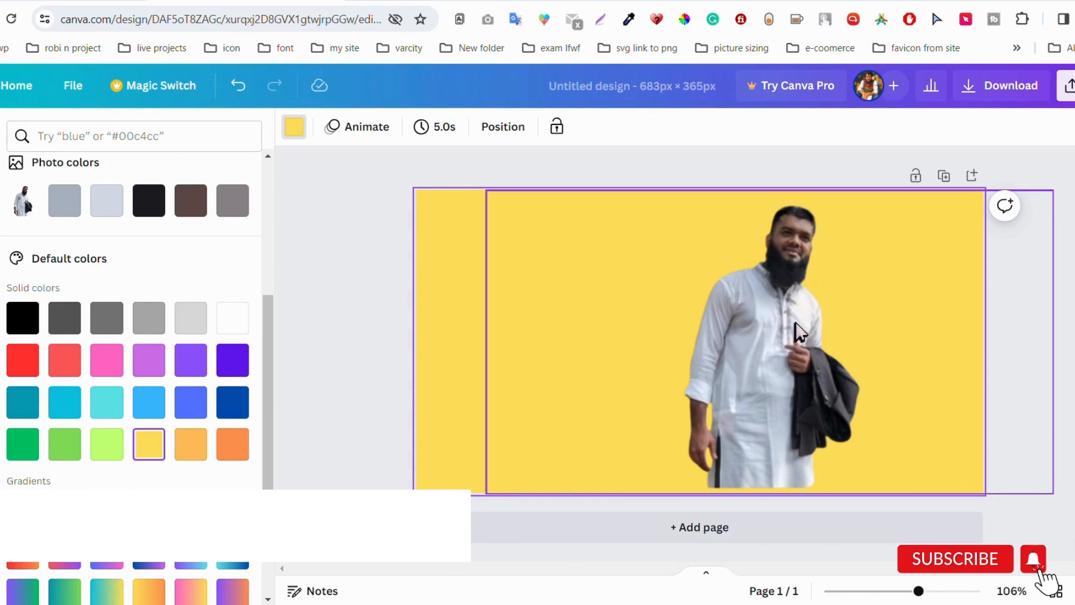
left_click(802, 324)
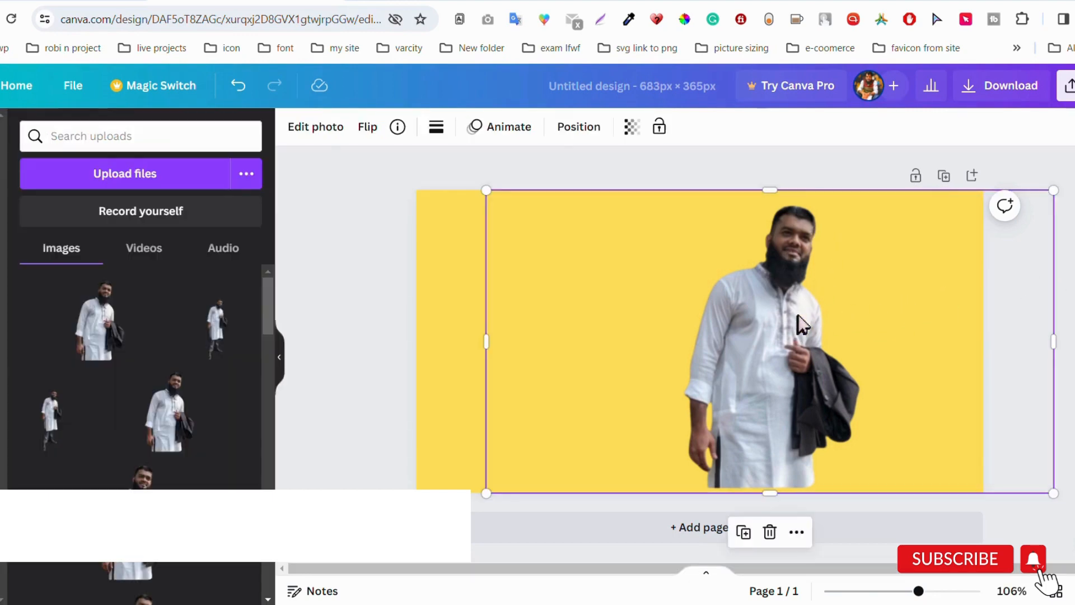
left_click_drag(798, 315, 727, 315)
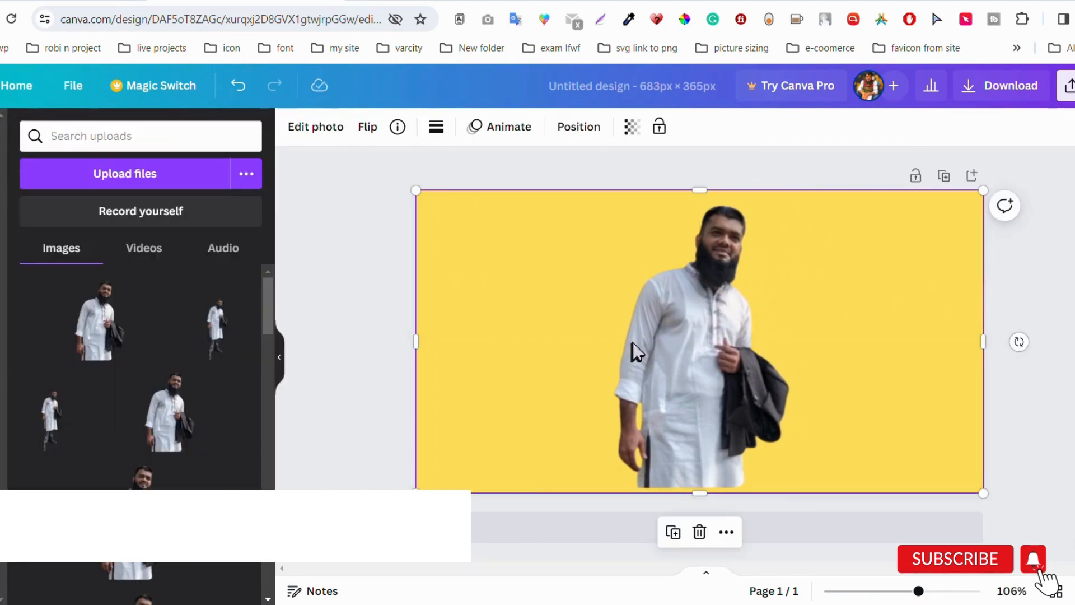
- Apply the Glow shadow effect to the cutout of the man
left_click(298, 137)
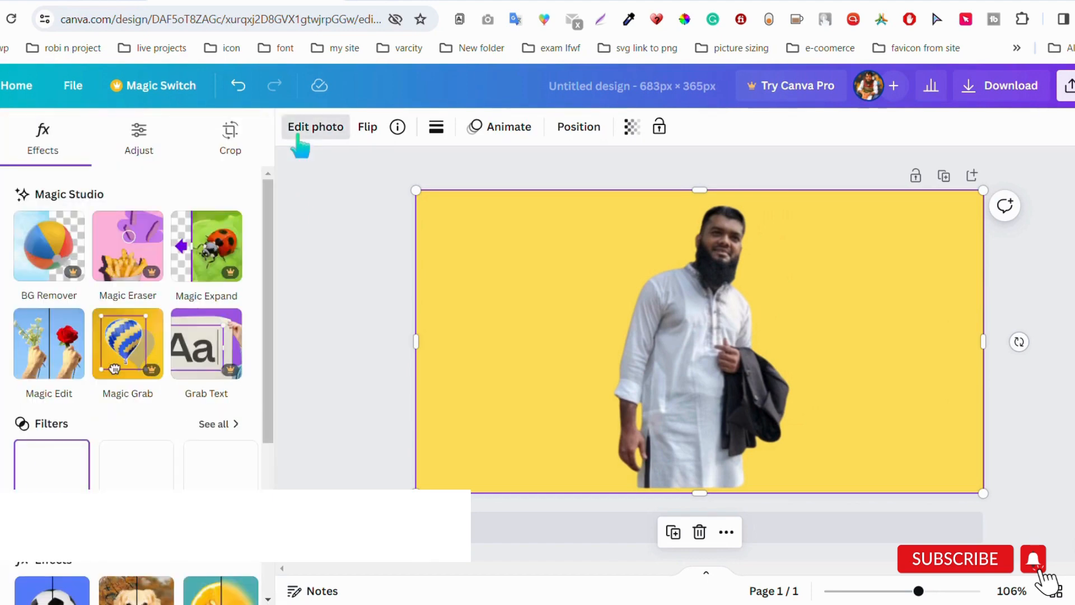
scroll(149, 287, "down", 1)
scroll(150, 291, "down", 4)
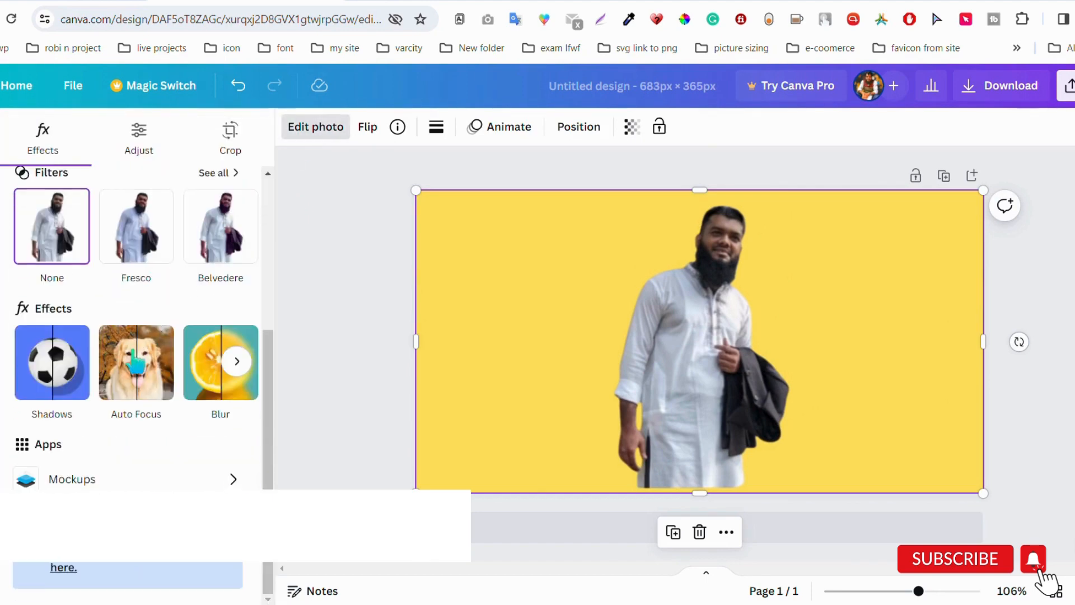
left_click(60, 388)
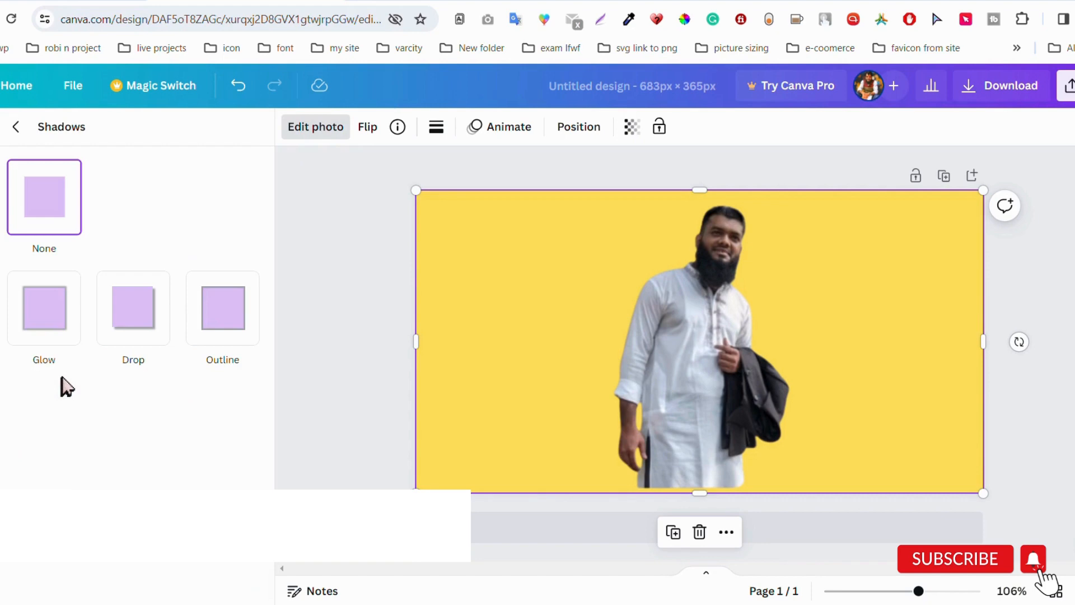
left_click(53, 325)
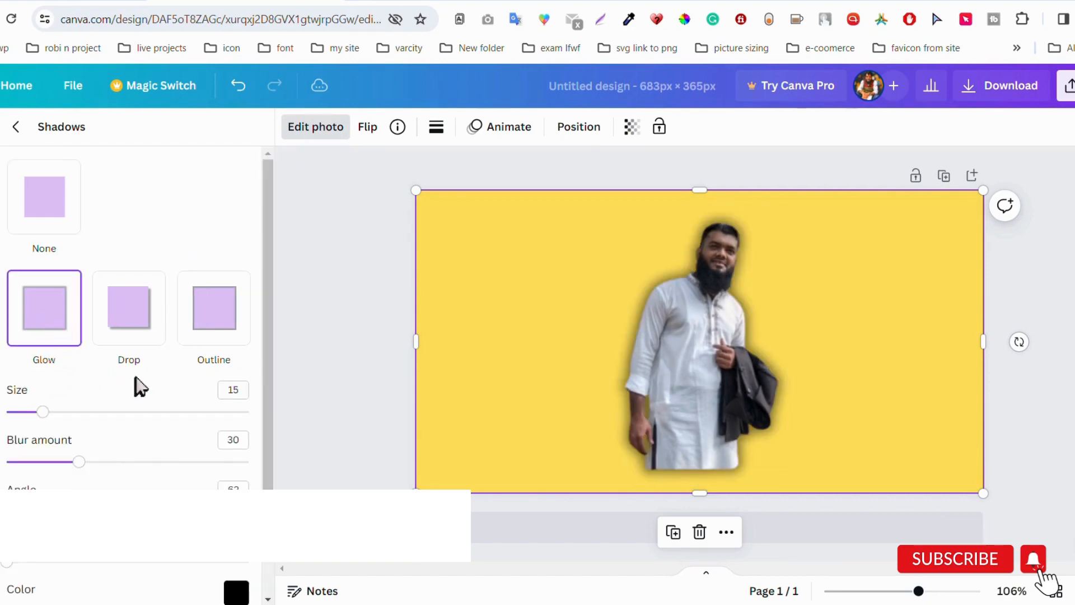
- Set the glow's blur amount to 0, its intensity to 100 and its color to white (#FFFFFF)
scroll(168, 385, "down", 2)
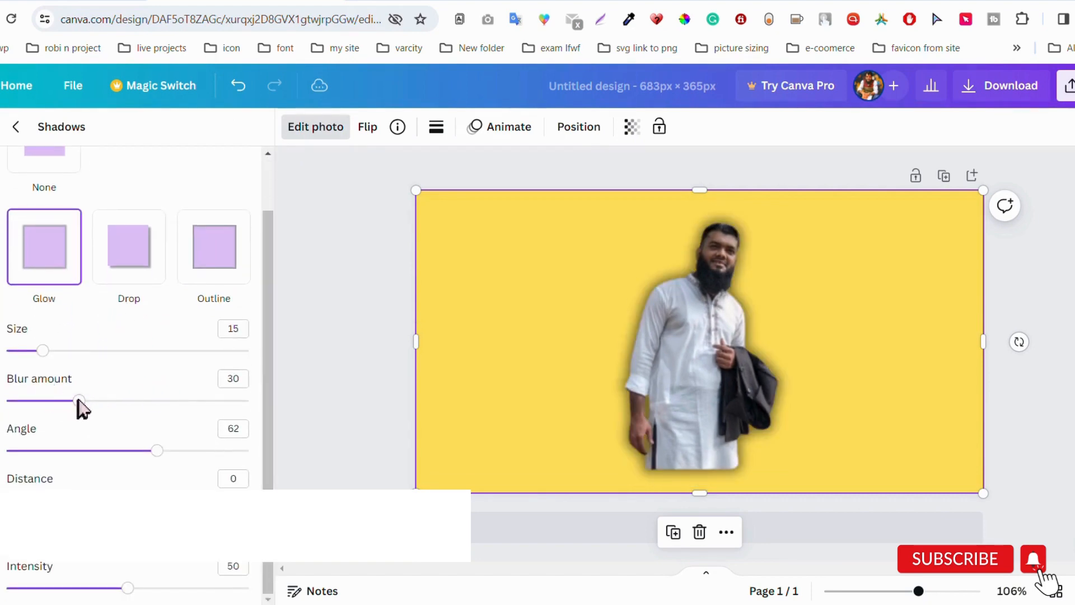
left_click_drag(78, 399, 5, 397)
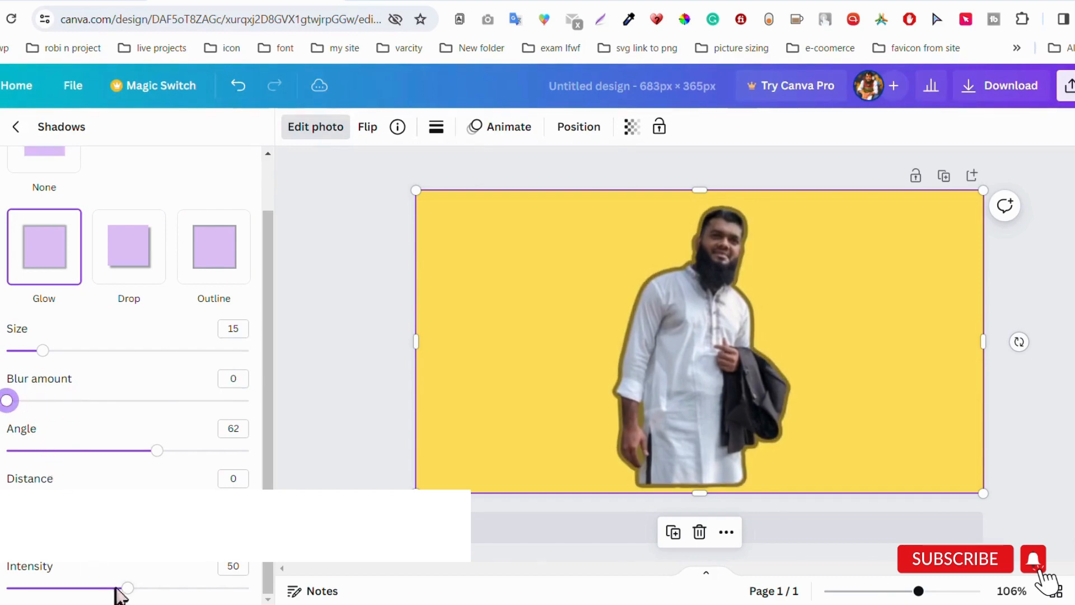
left_click_drag(127, 588, 264, 591)
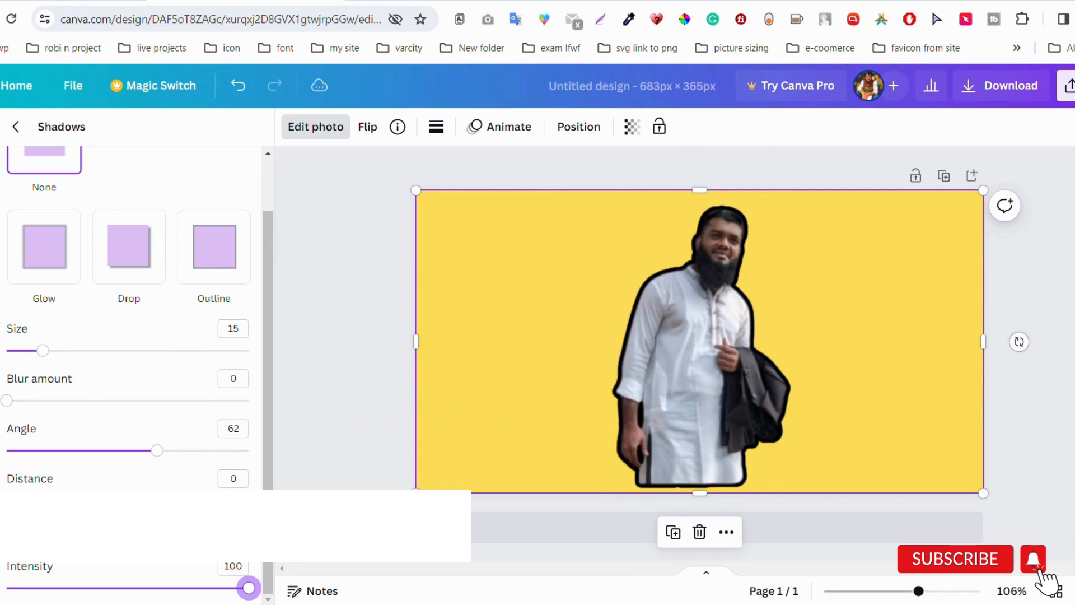
left_click(236, 529)
left_click_drag(299, 437, 233, 379)
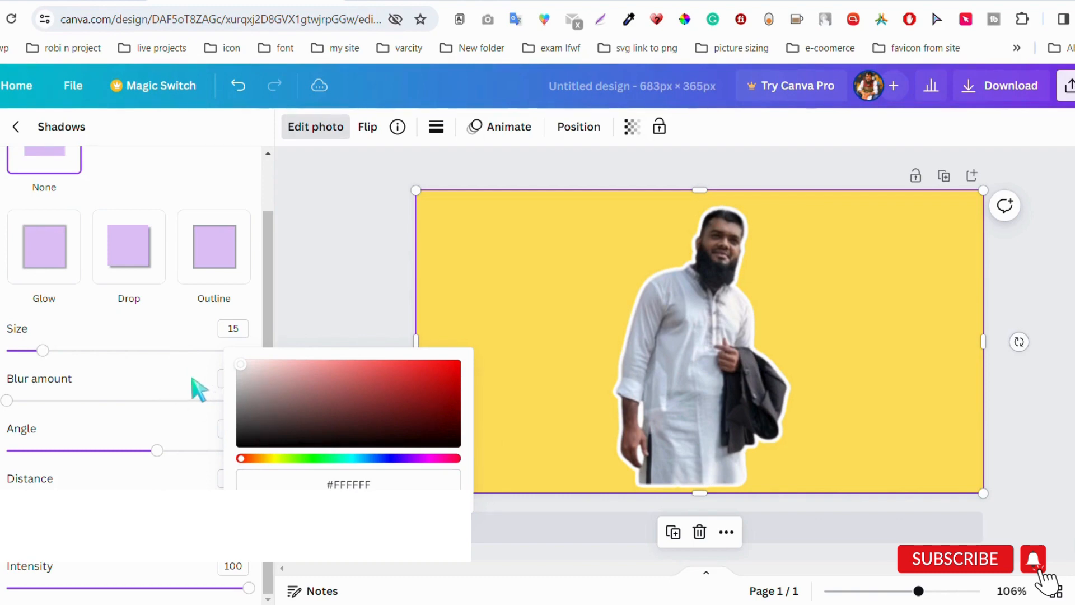
left_click(199, 389)
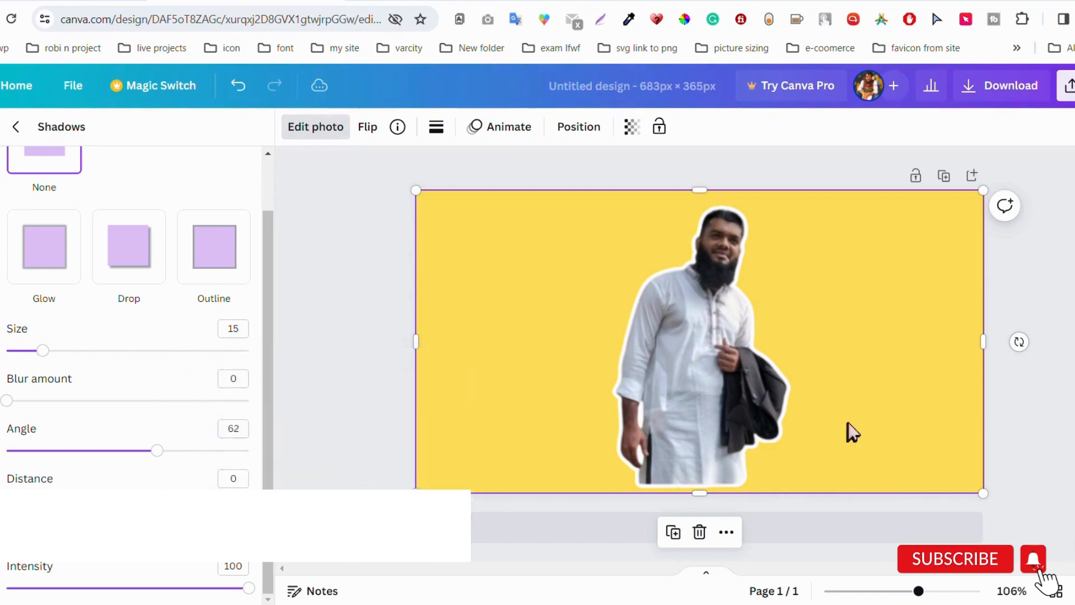
- Set the glow size to 19 and shift the cutout slightly down to meet the page's lower edge
left_click(230, 330)
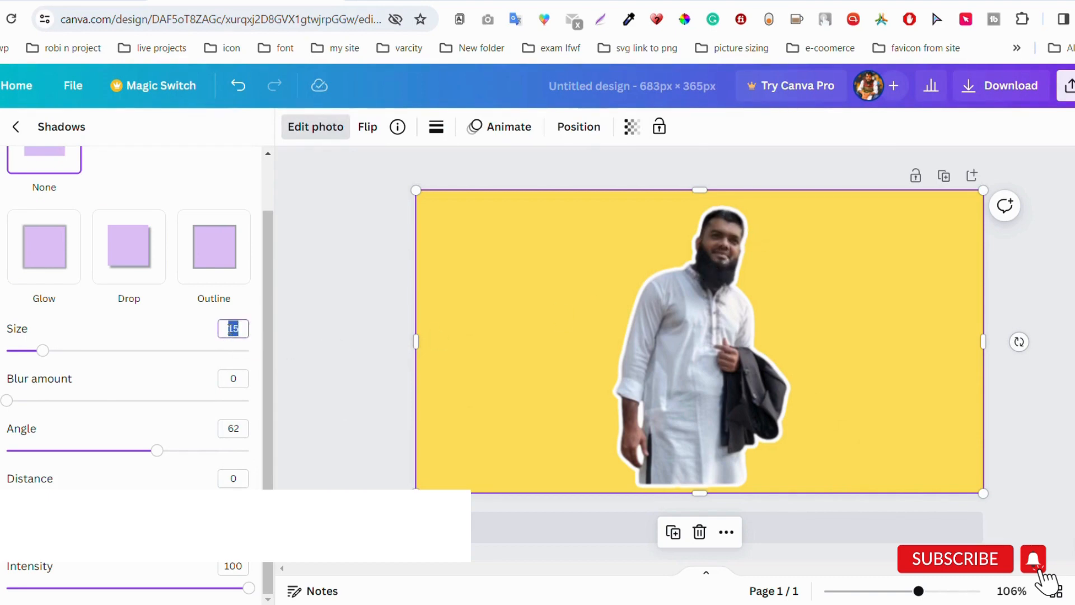
type("17")
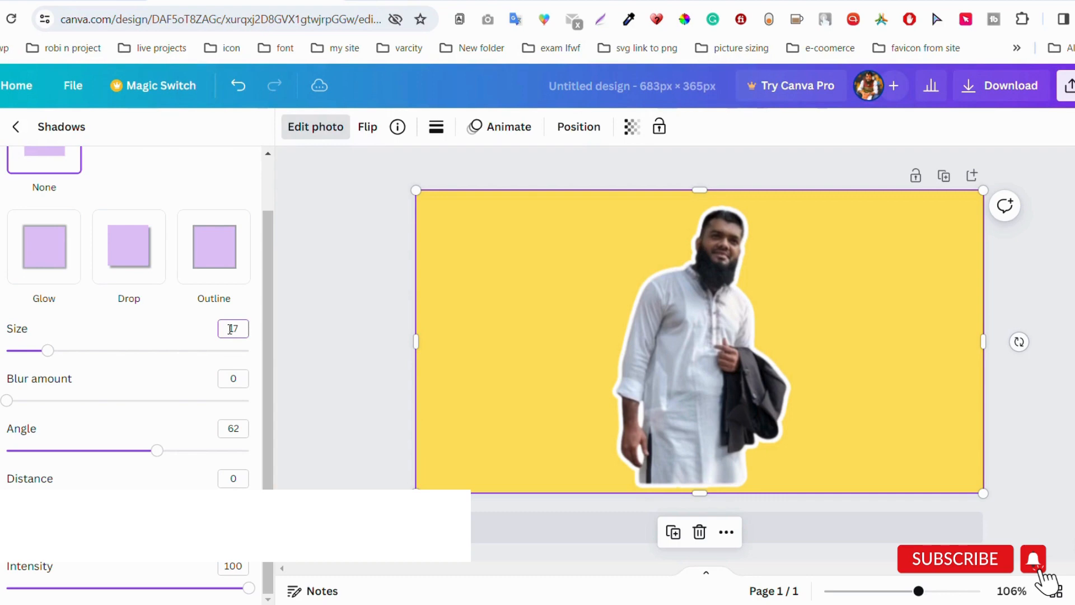
key("Up")
key("Up")
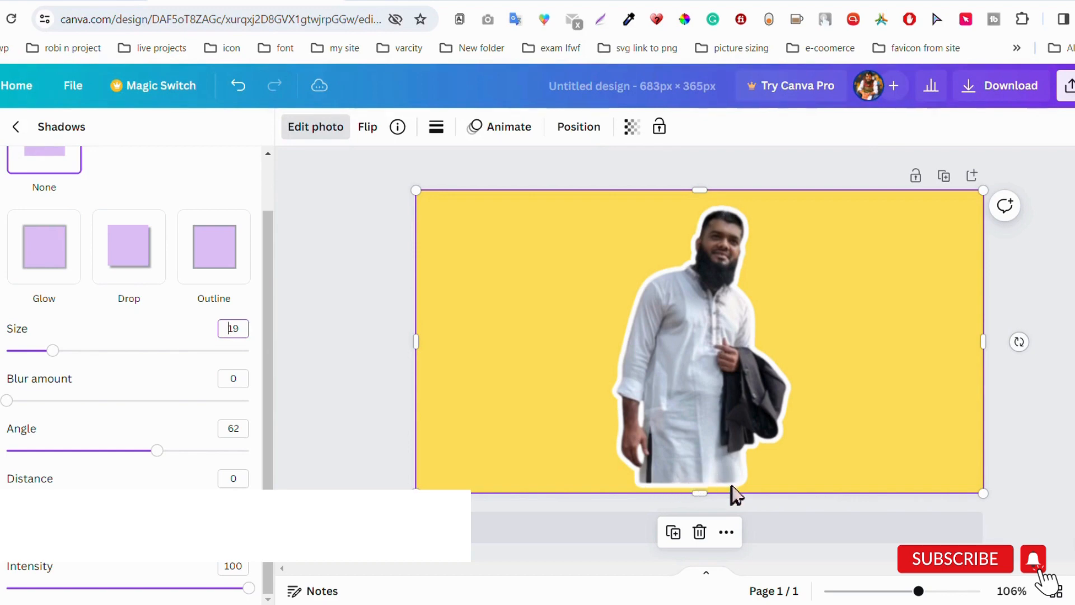
mouse_move(690, 361)
left_mouse_down()
mouse_move(679, 369)
mouse_move(685, 361)
left_mouse_up()
left_click(1058, 286)
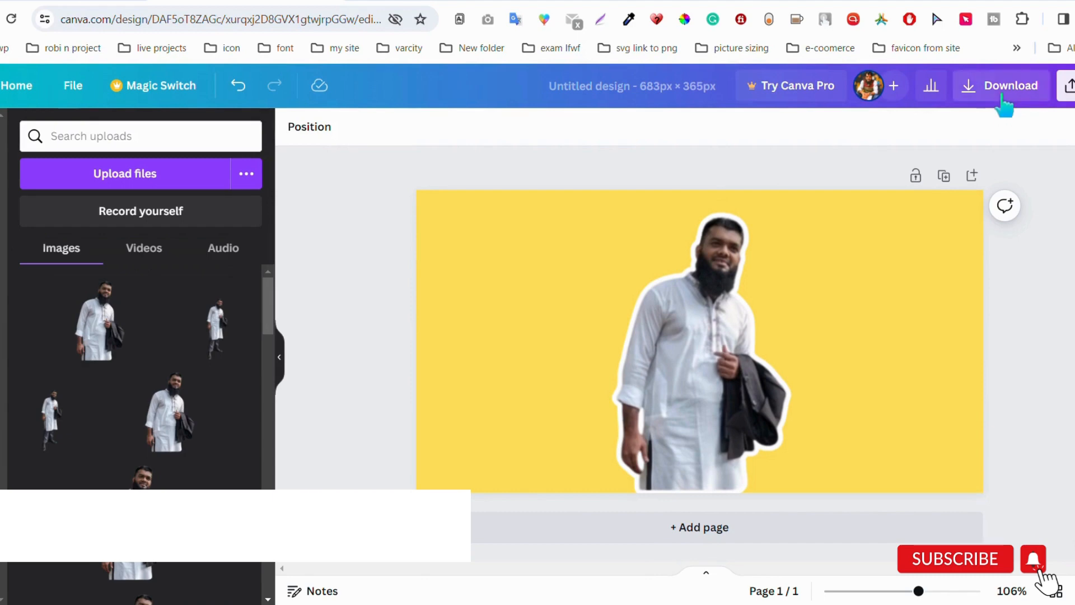
- Download the design as a PNG at 683 × 365 px
left_click(1007, 95)
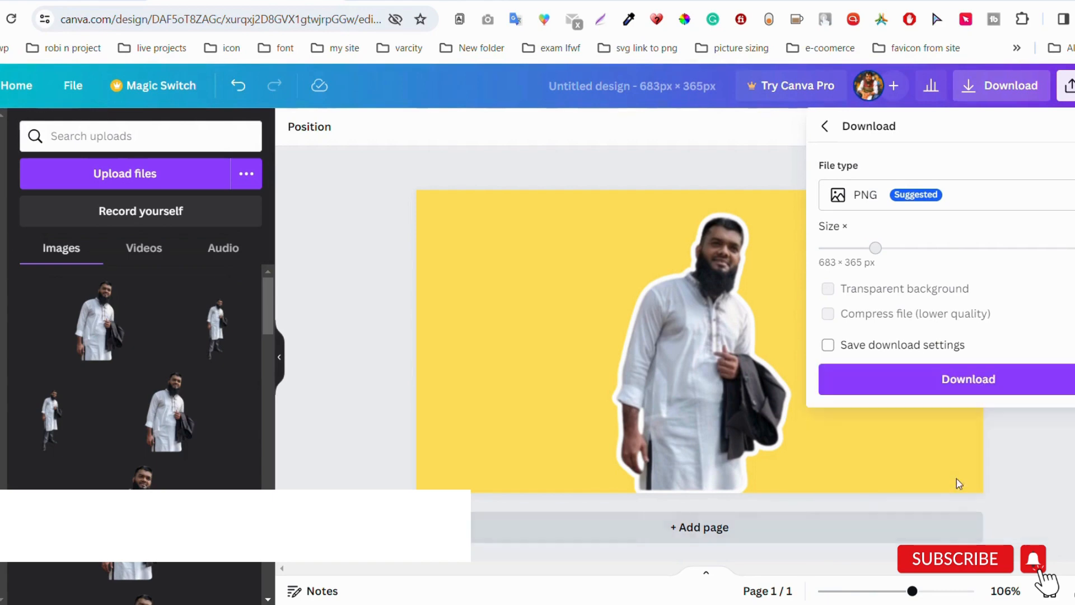
left_click(975, 385)
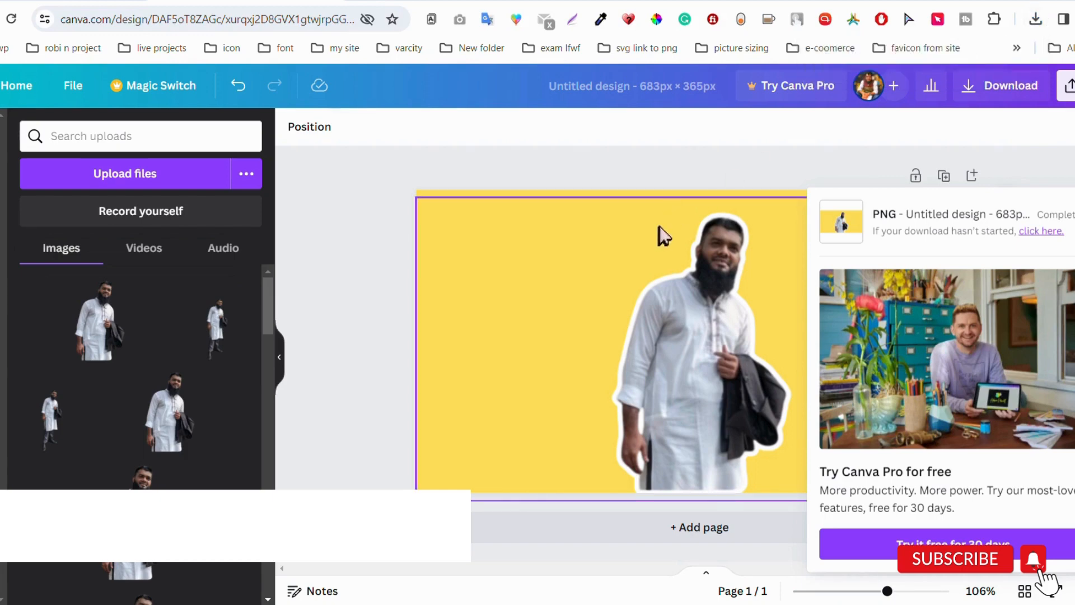
- Open the downloaded Untitled design.png, examine the man's outline up close, and close the image viewer
left_click(1036, 20)
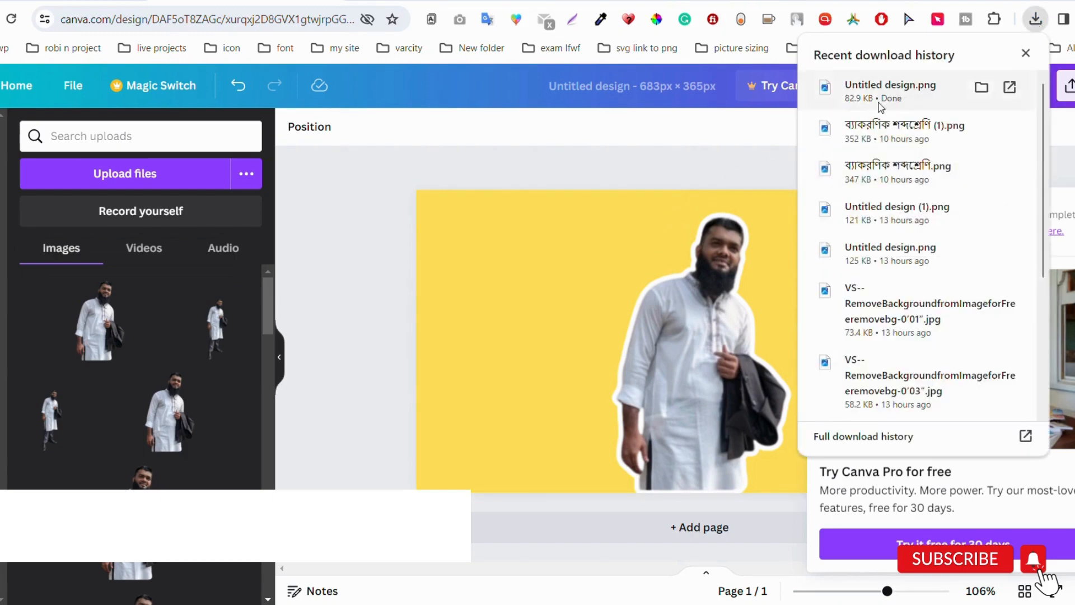
left_click(879, 106)
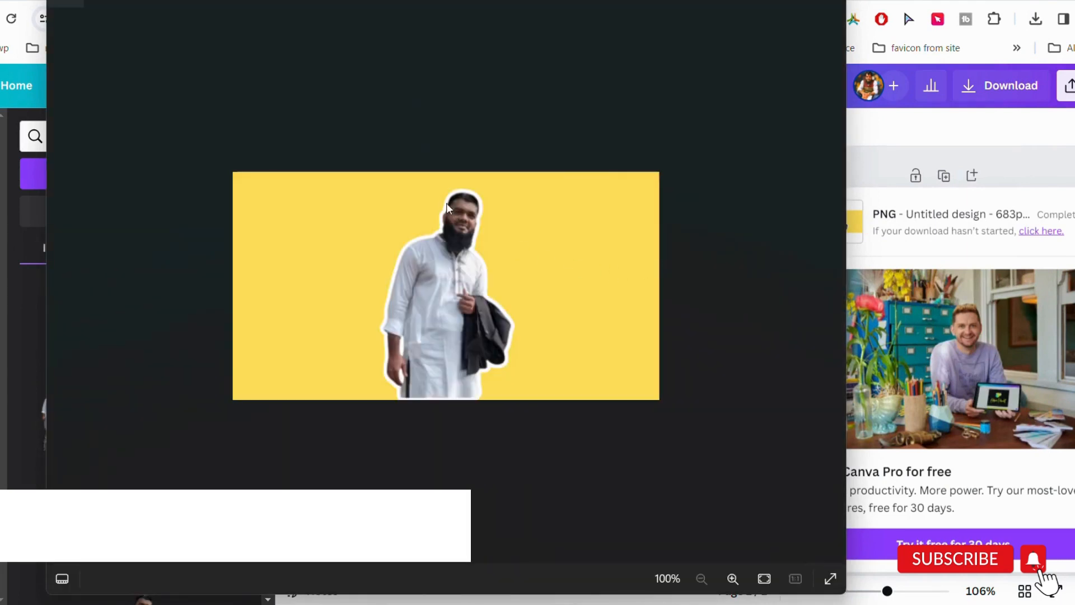
left_click(733, 579)
left_click(732, 578)
left_click(732, 579)
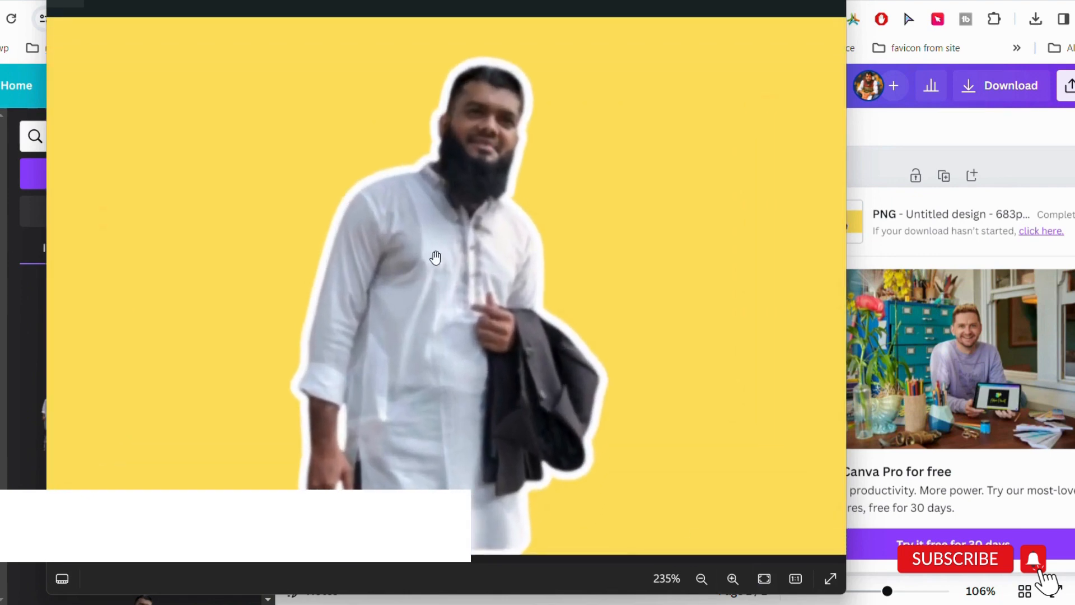
left_click_drag(430, 267, 404, 296)
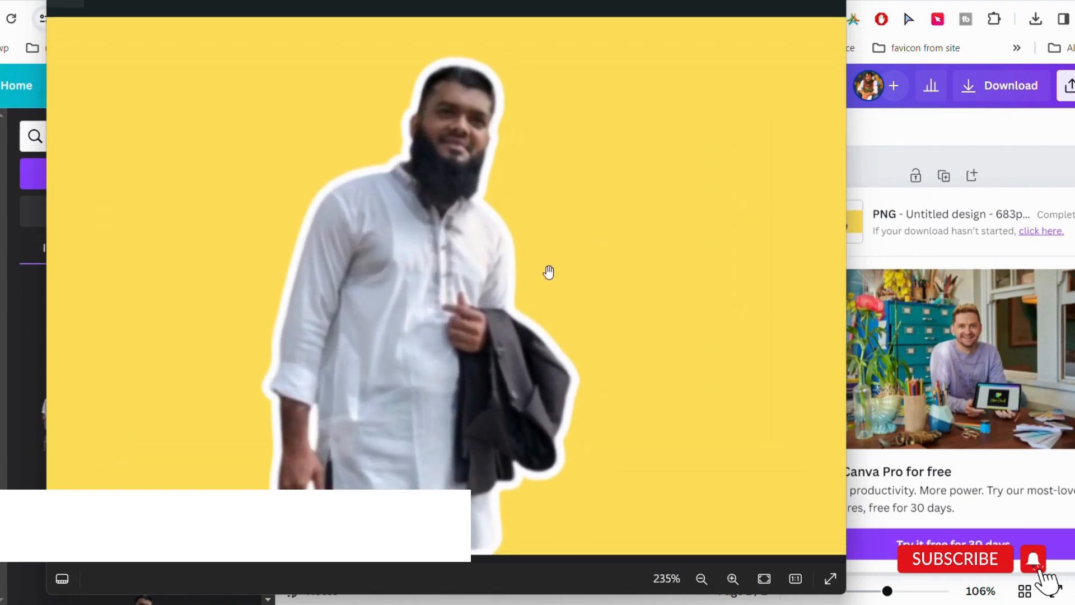
left_click_drag(549, 272, 584, 266)
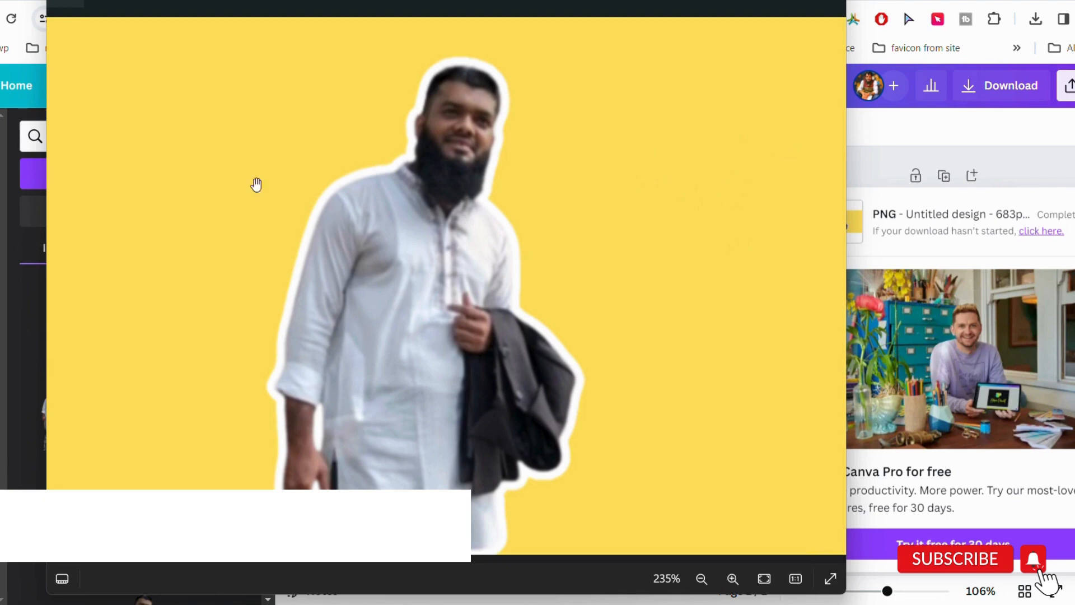
left_click(825, 0)
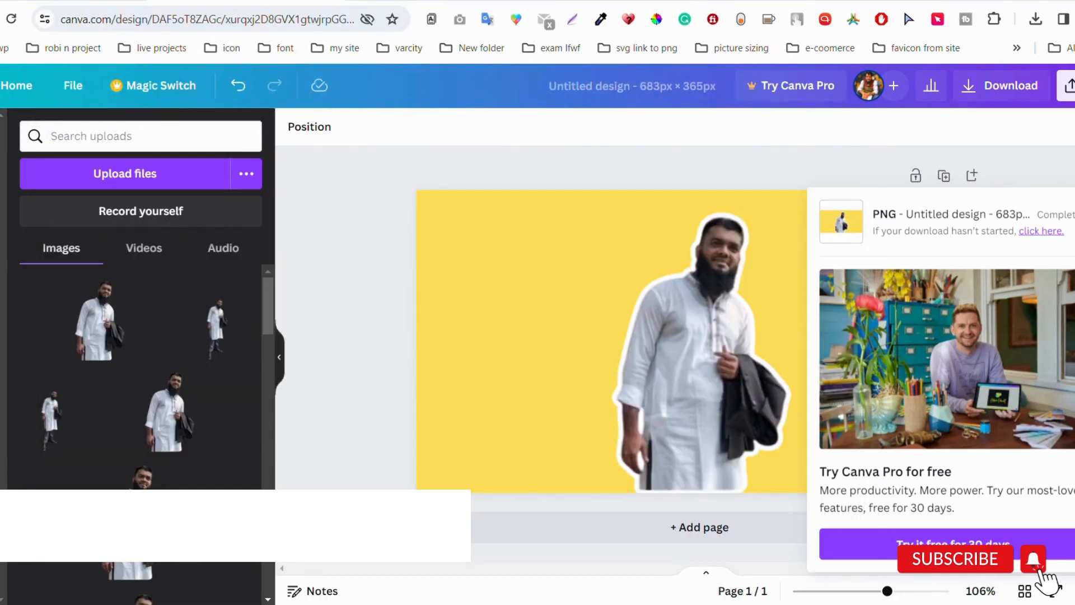
- Switch back to remove.bg and upload the downloaded Untitled design.png for background removal
left_click(84, 1)
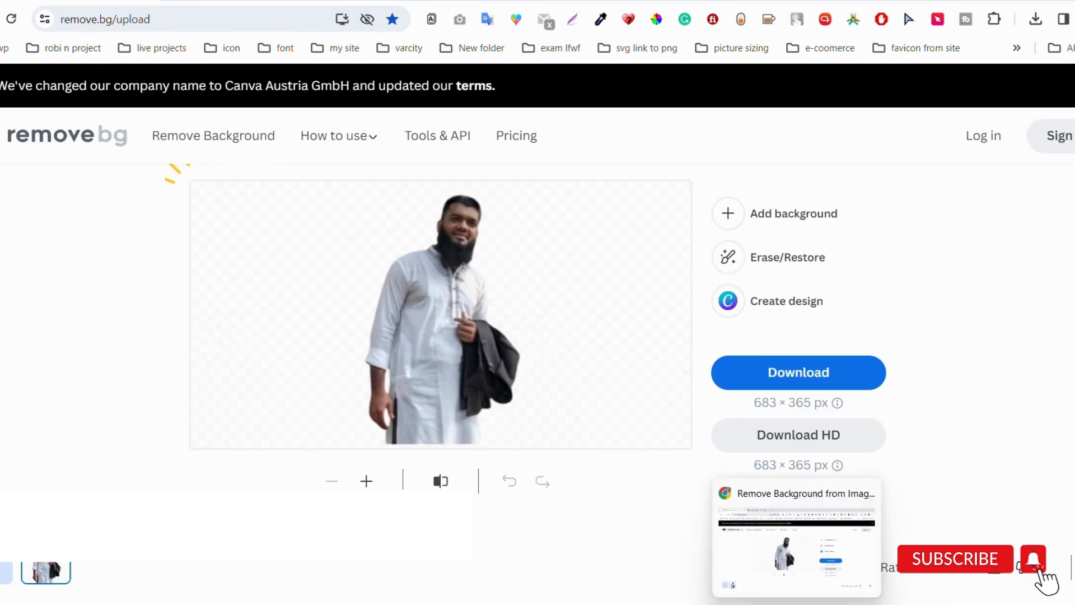
left_click(1035, 19)
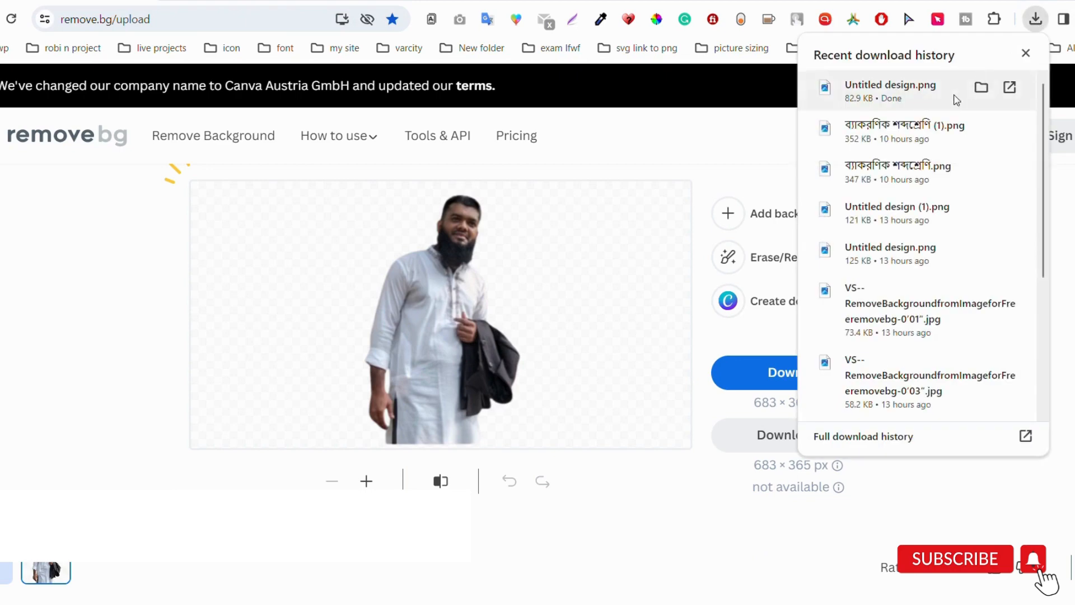
left_click_drag(890, 89, 402, 319)
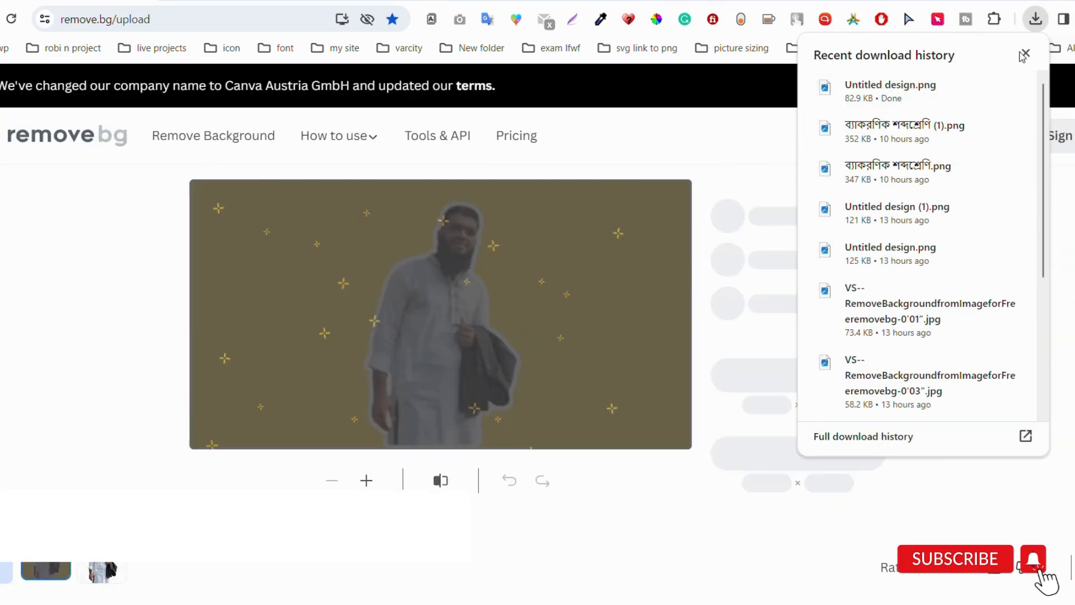
left_click(1024, 53)
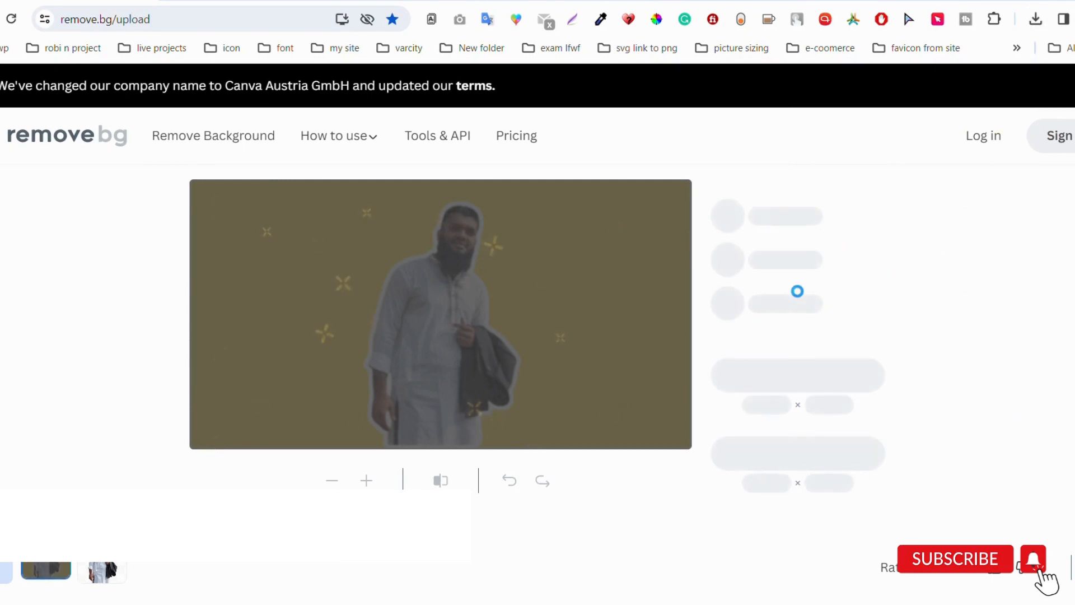